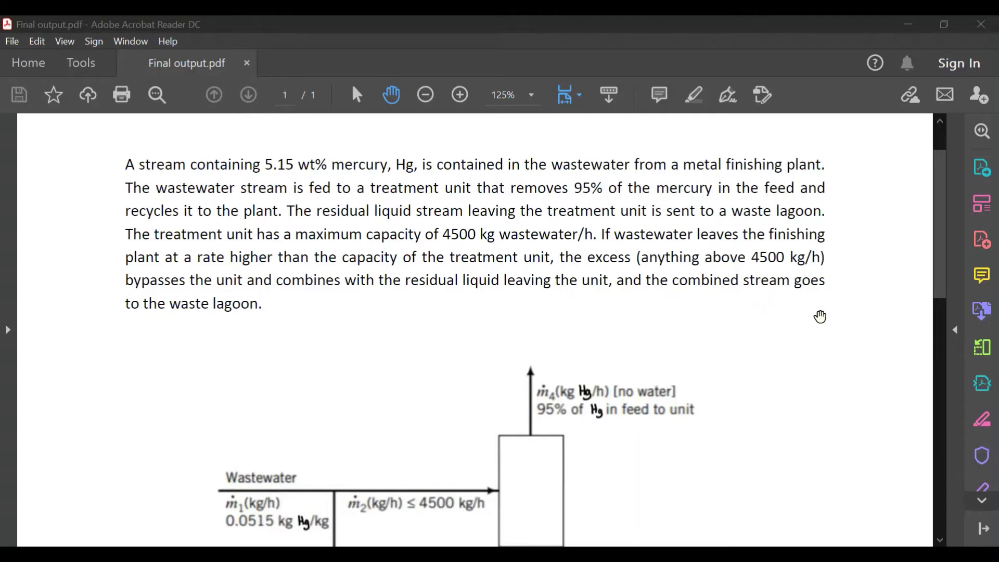
Read through the mercury wastewater problem statement and its bypass flow diagram
scroll(821, 318, down, 5)
scroll(821, 319, down, 3)
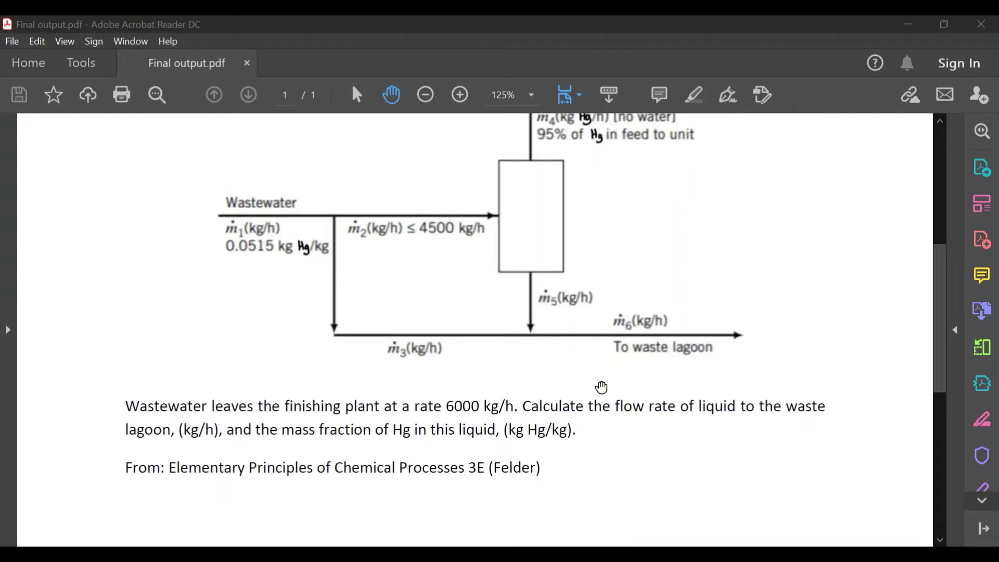
scroll(575, 326, up, 3)
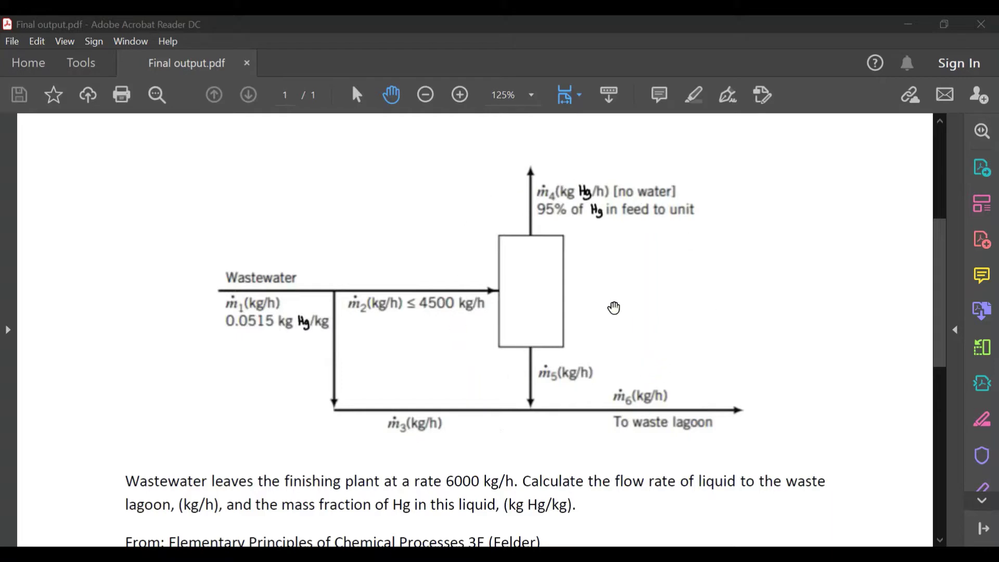
scroll(792, 252, up, 8)
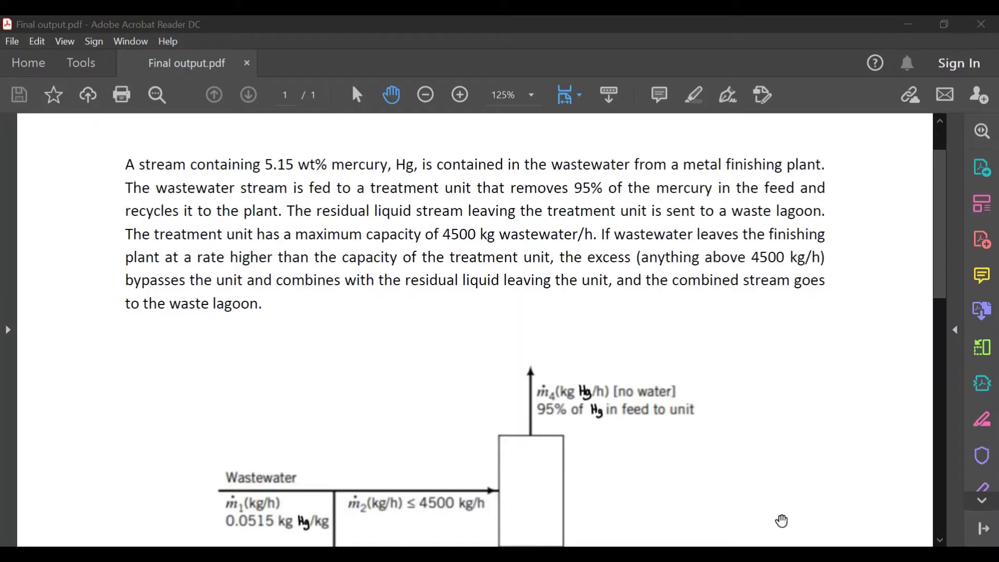
Hide the PDF, launch DWSIM and dismiss the recovered simulations notice
key(super+d)
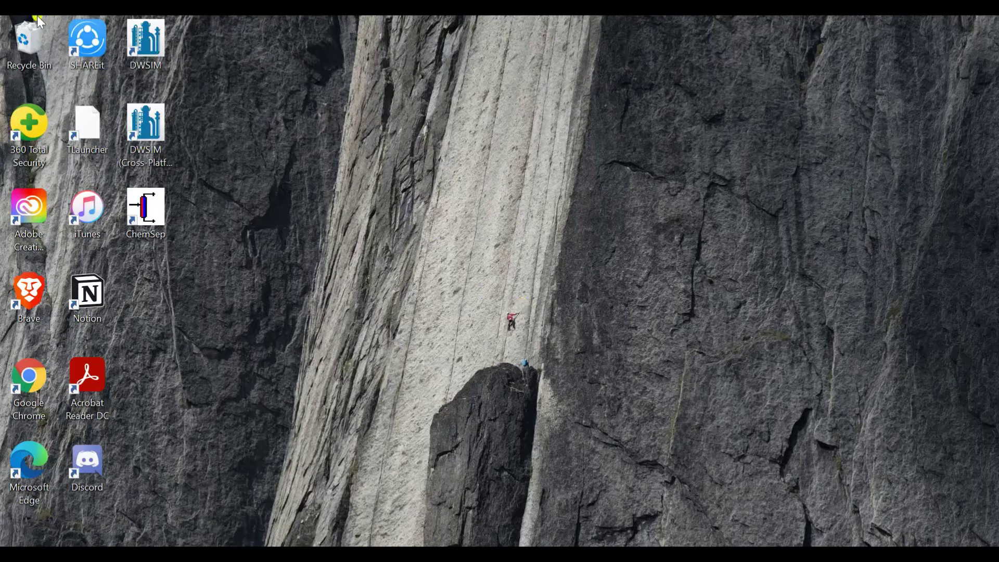
double_click(166, 50)
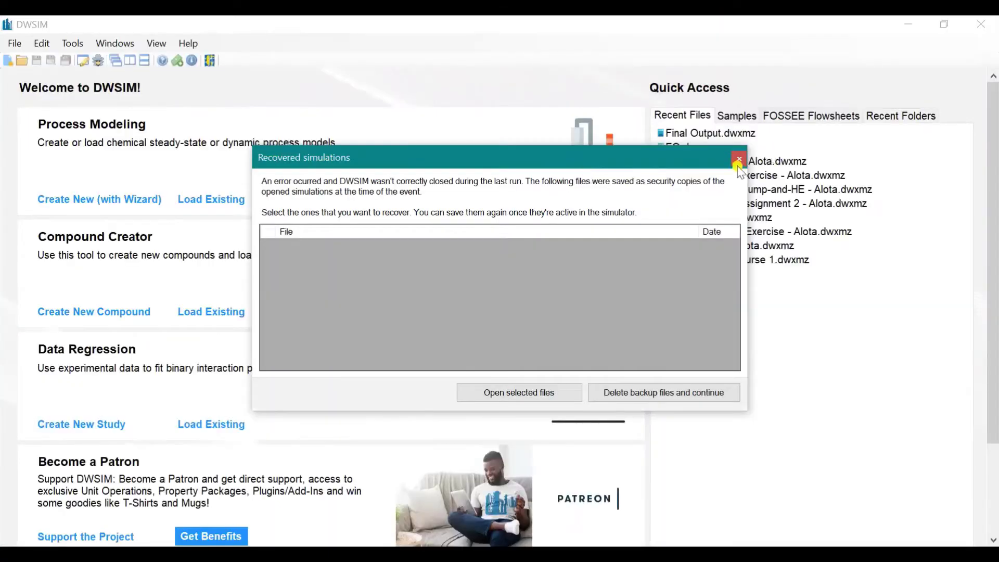
click(739, 159)
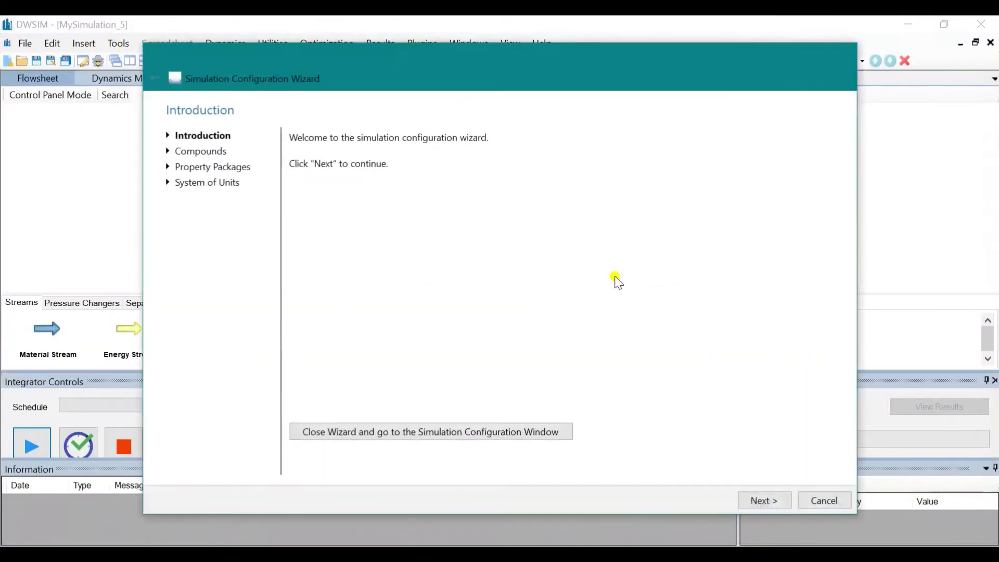
Search the compound list for 'water' and add Water to the simulation
click(778, 503)
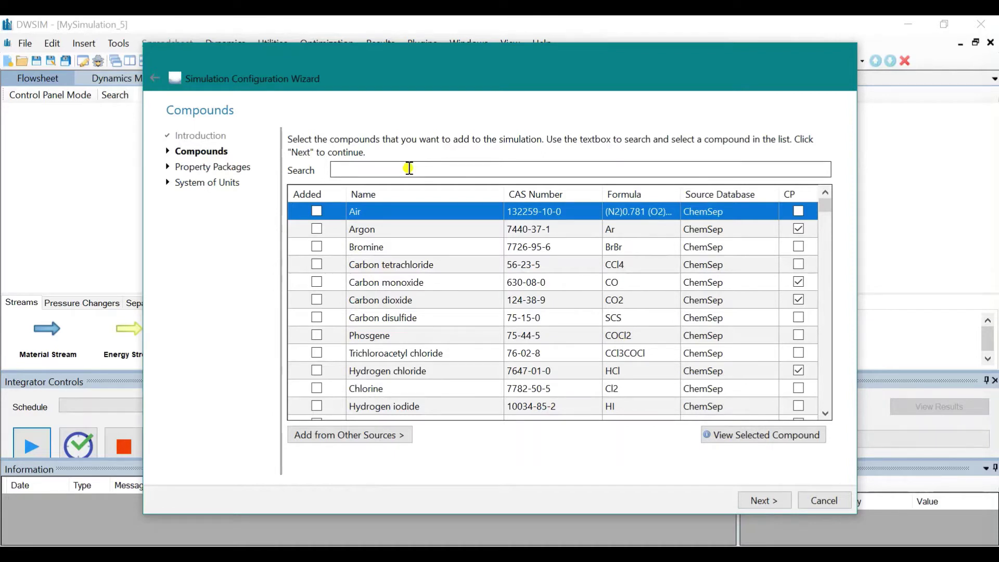
click(416, 167)
text(water)
click(318, 211)
drag(423, 167, 319, 177)
key(BackSpace)
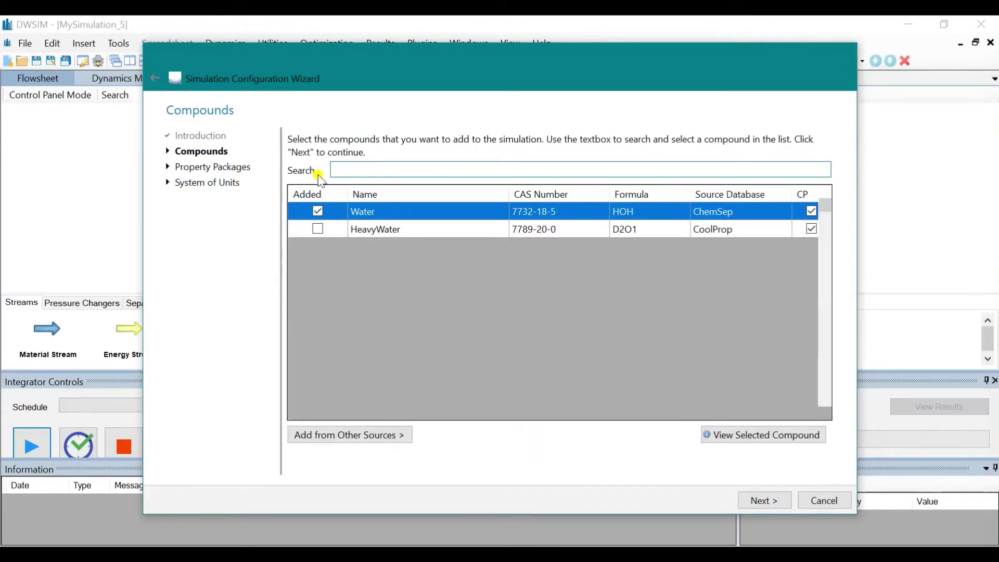
Search for 'mercury', add Mercury, and clear the search box
text(mercury)
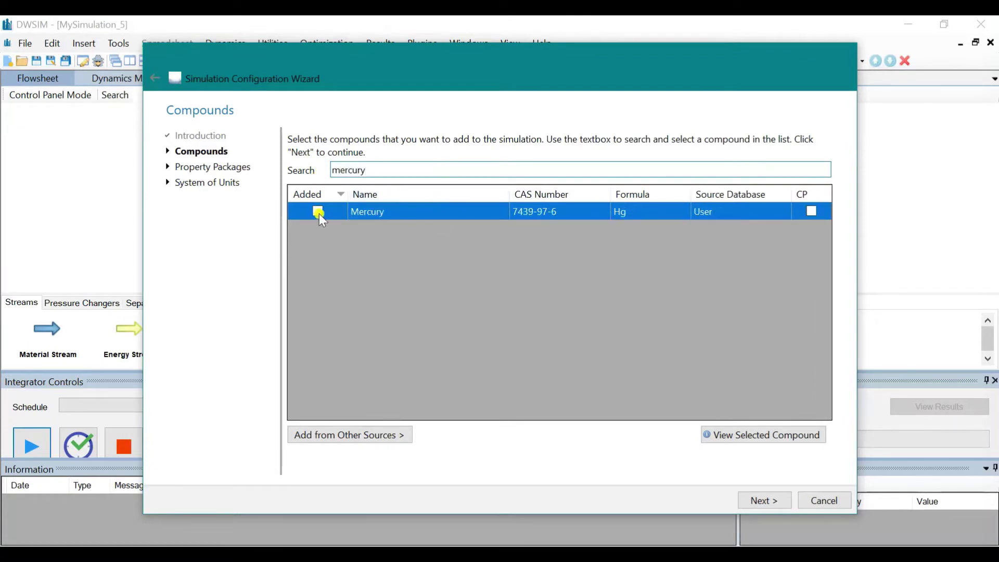
click(318, 211)
drag(415, 170, 301, 178)
key(BackSpace)
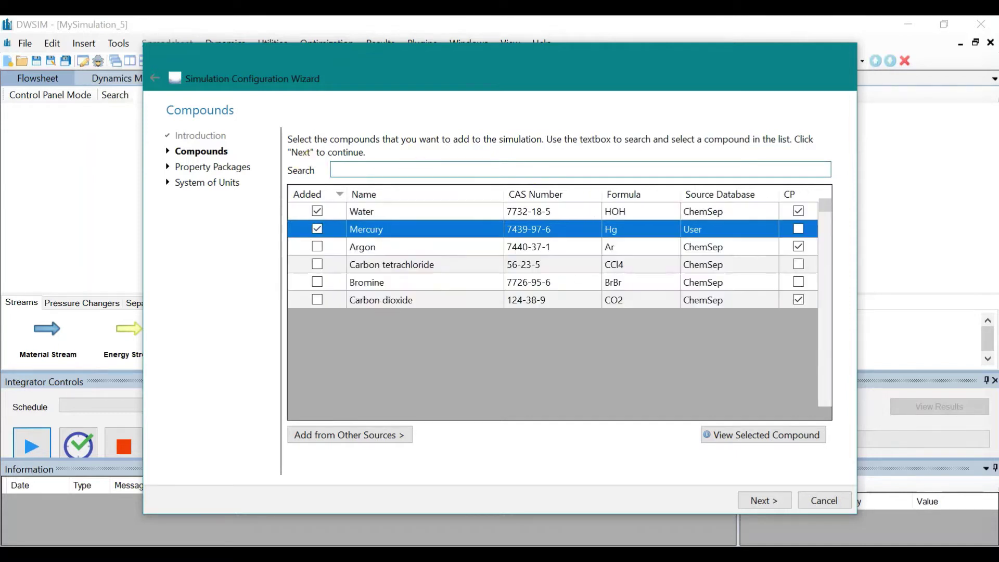
Add Peng-Robinson (PR) as the property package and advance to the System of Units step
click(774, 504)
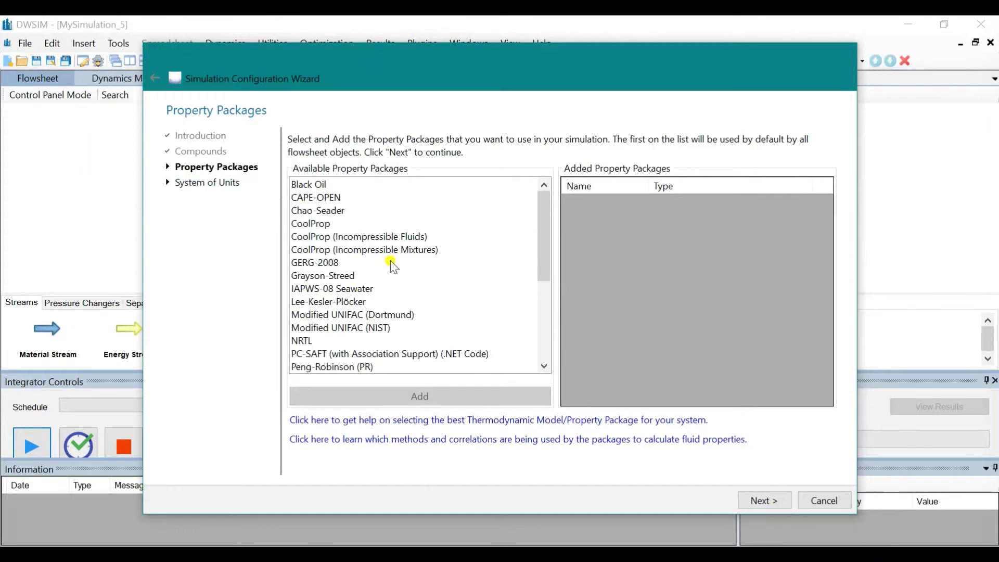
scroll(392, 265, down, 3)
scroll(391, 266, down, 1)
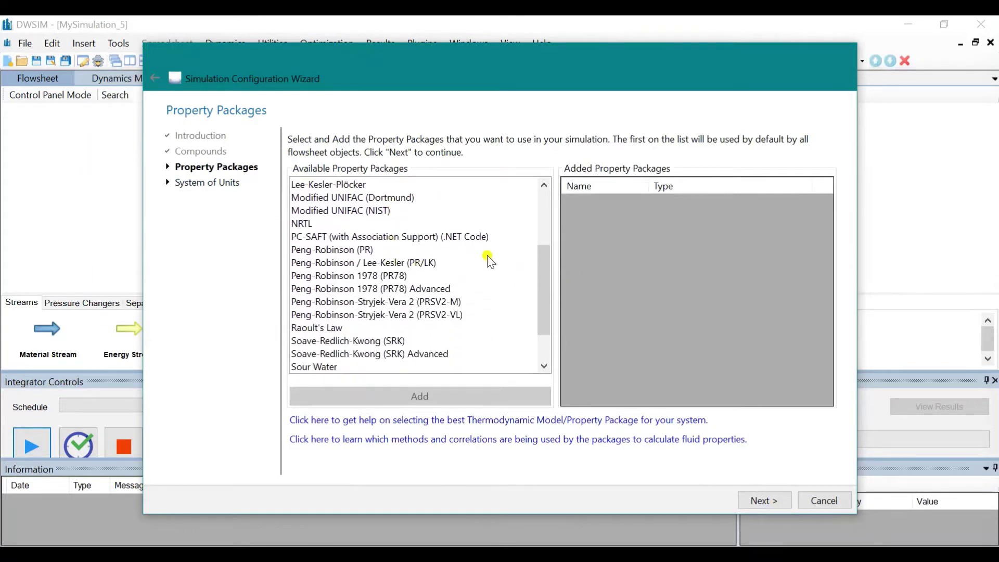
click(363, 252)
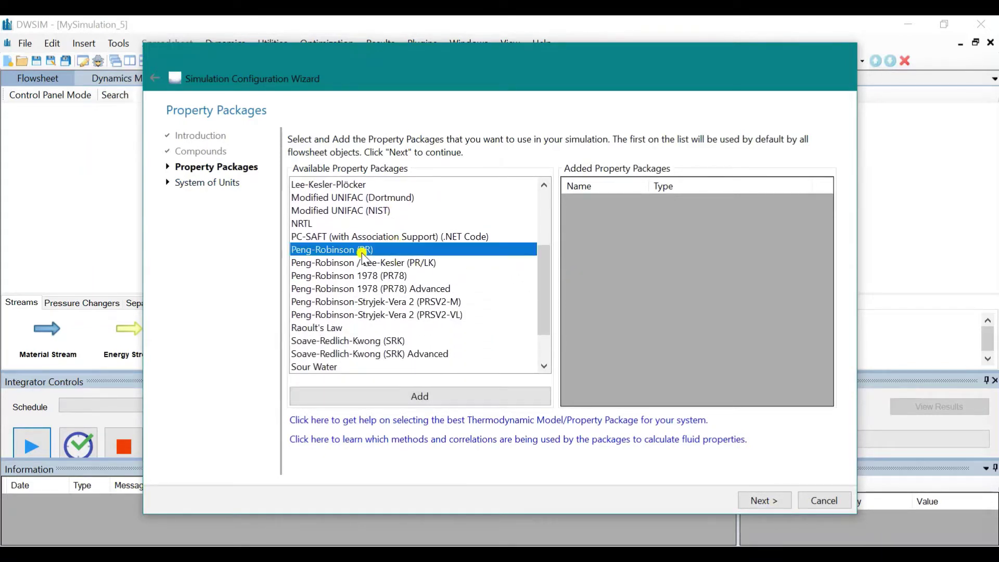
click(422, 397)
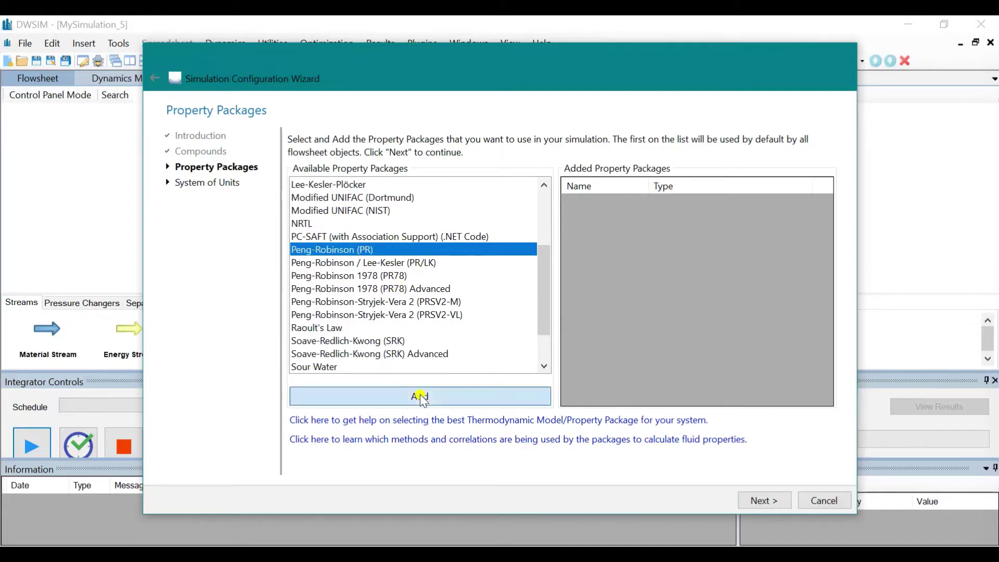
click(773, 500)
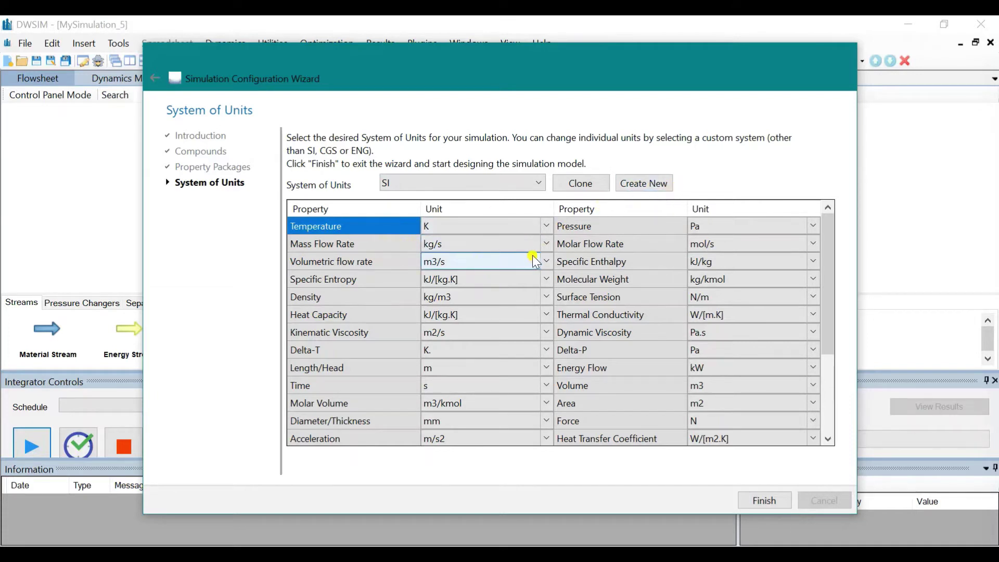
Create and apply a custom unit system with mass flow in kg/h, then finish the wizard
click(663, 186)
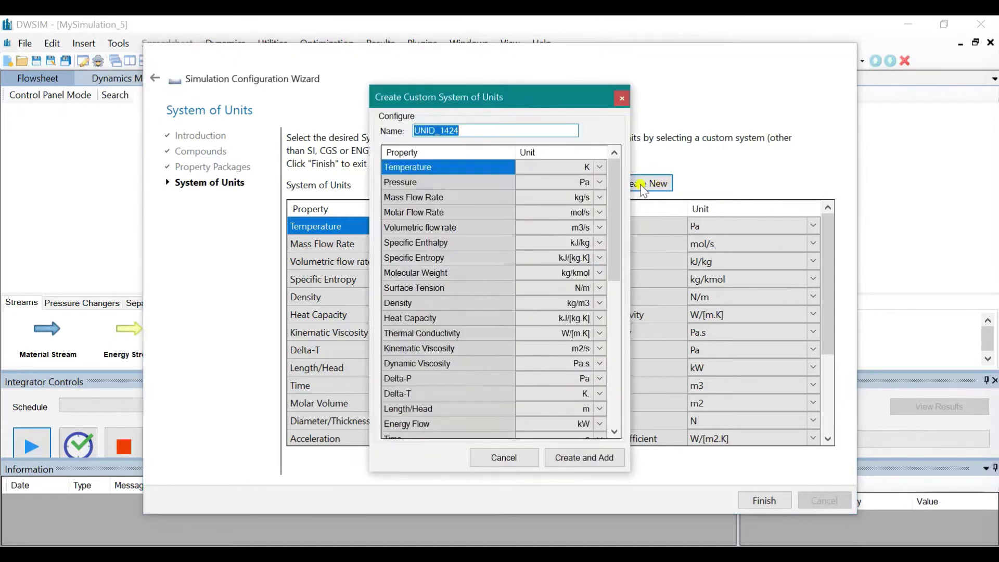
click(601, 198)
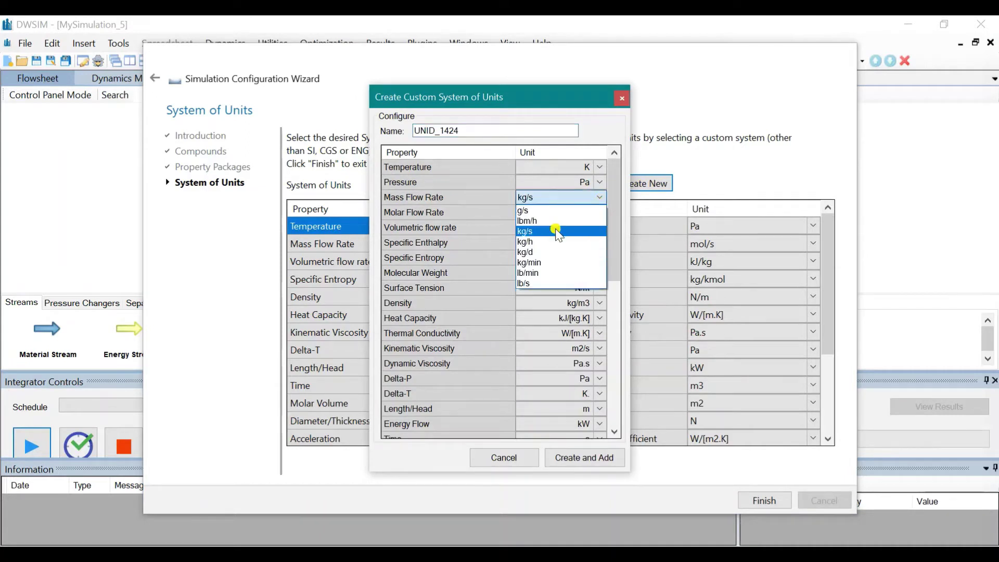
click(556, 243)
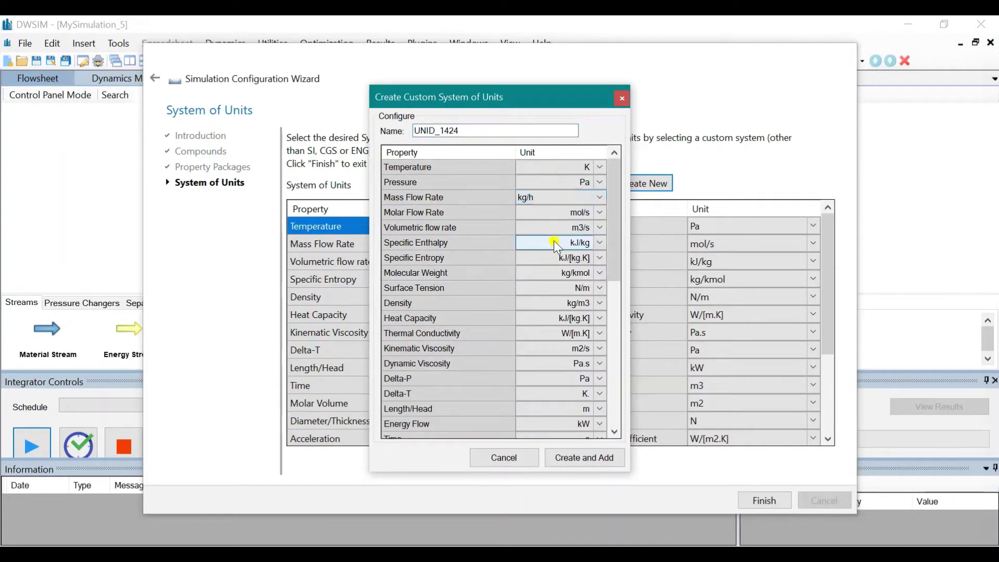
click(569, 458)
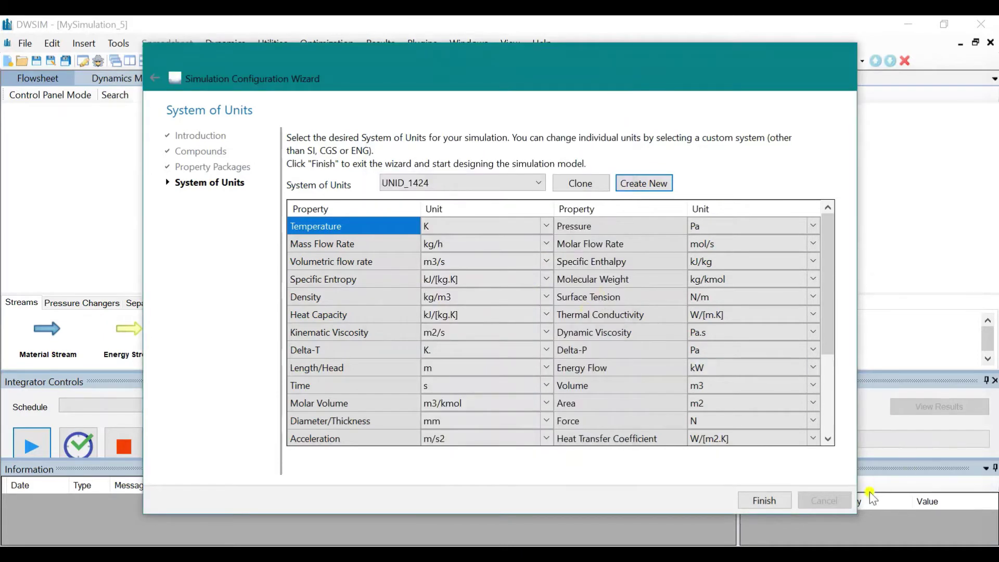
click(780, 500)
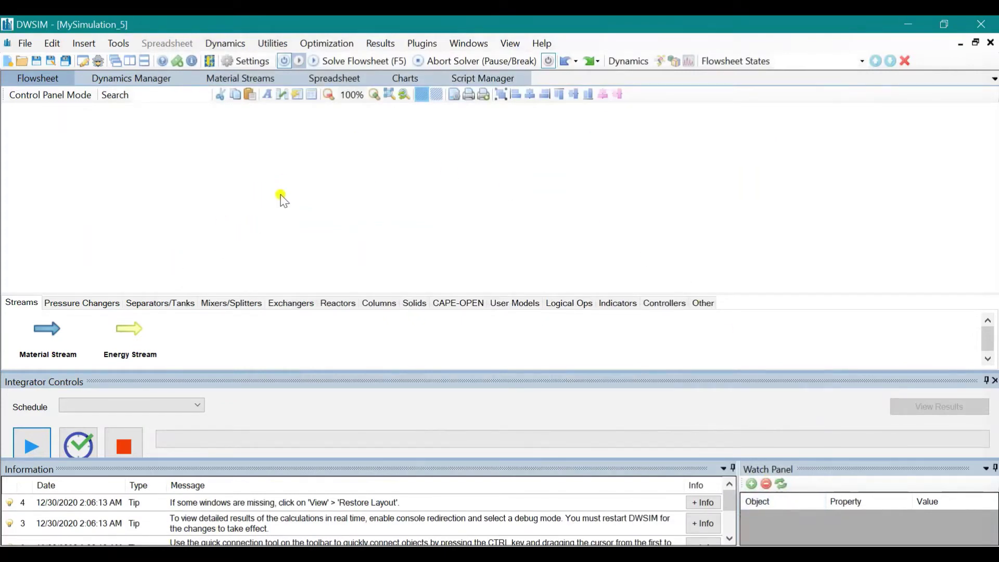
Turn off automatic flowsheet calculation and place material stream MSTR-01 on the canvas
click(284, 60)
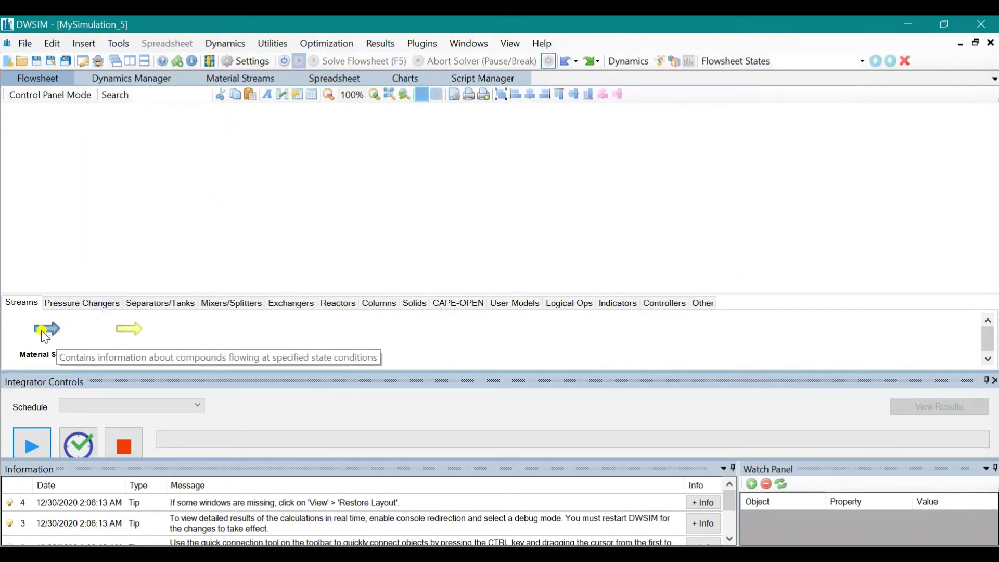
drag(45, 337, 120, 186)
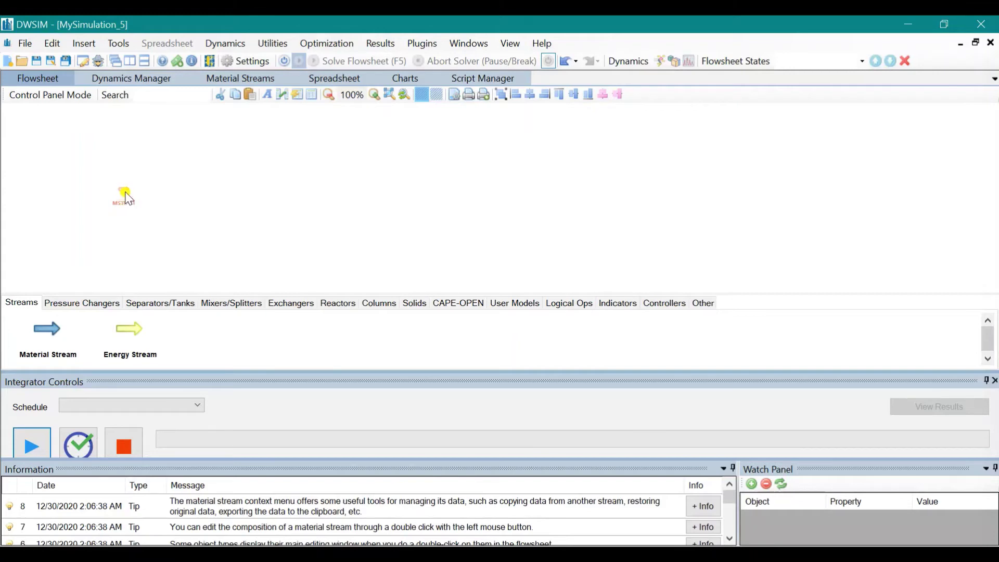
Set MSTR-01's mass flow to 6000 kg/h
double_click(126, 195)
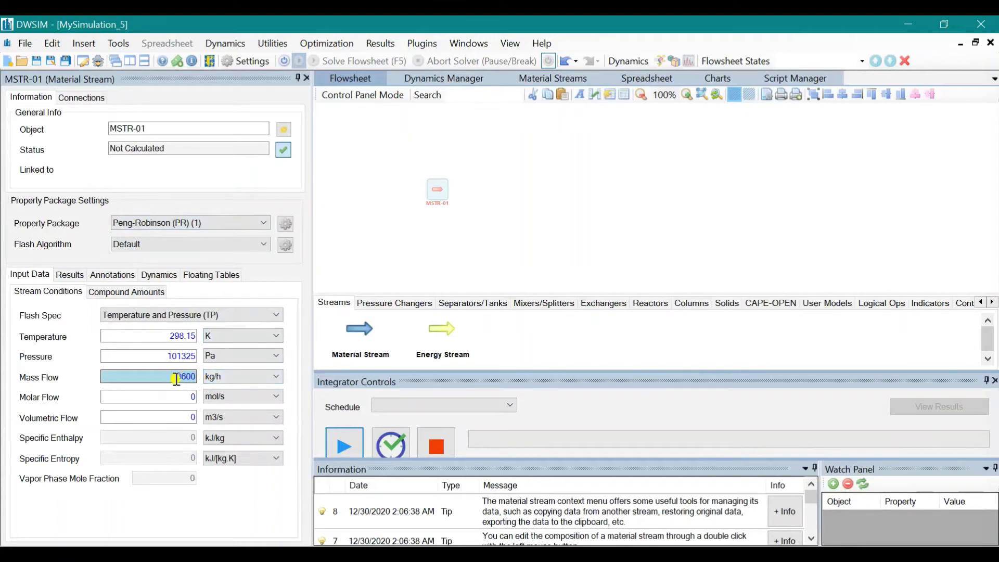
mouse_move(177, 379)
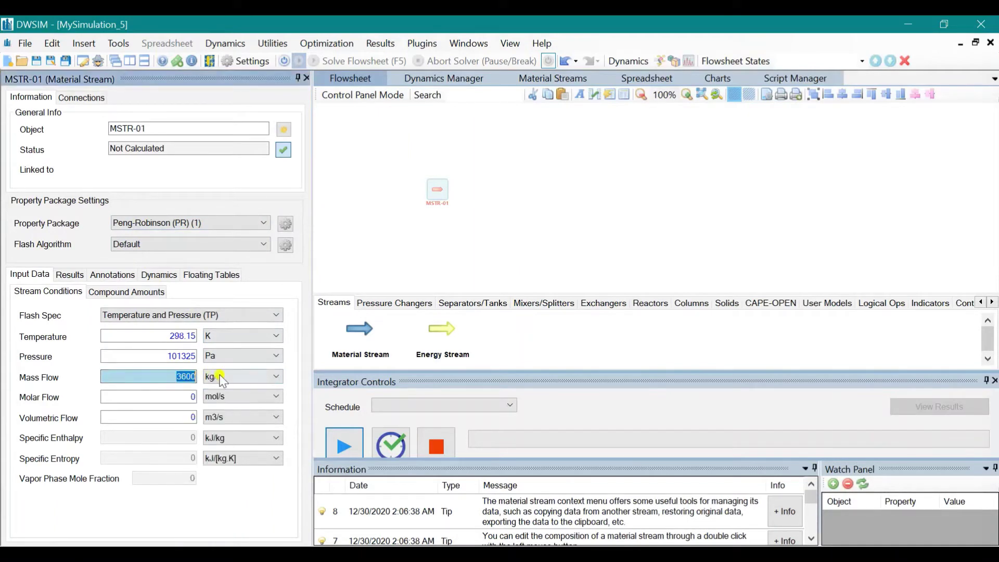
text(6)
key(shift+Home)
Switch MSTR-01's compound amounts basis from Mole Fractions to Mass Fractions
click(166, 294)
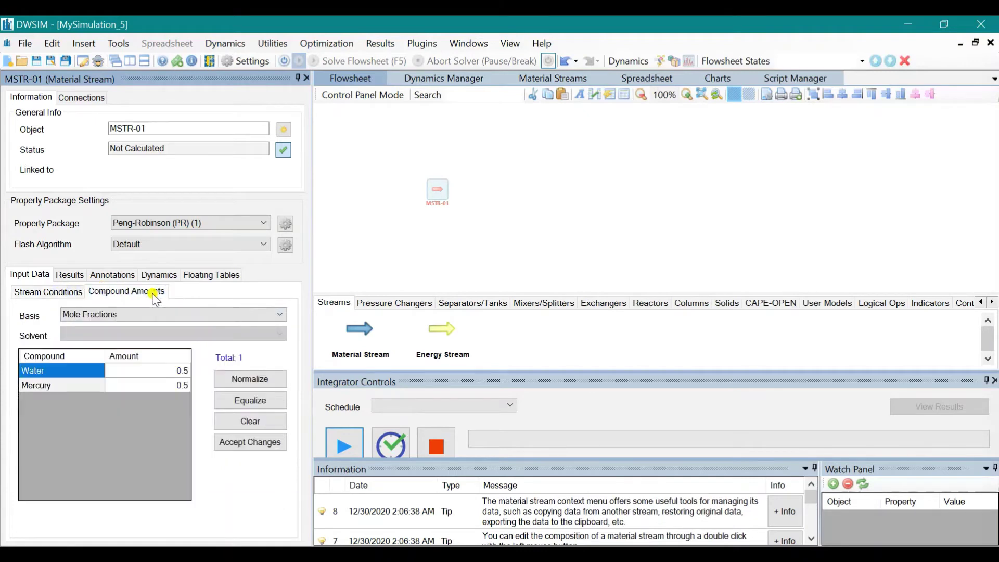
click(175, 383)
click(183, 385)
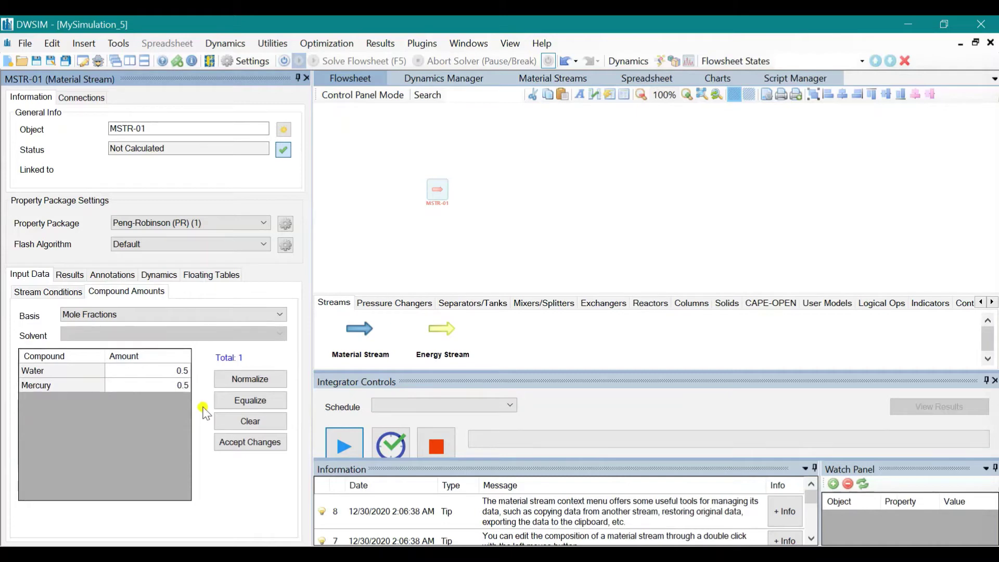
click(223, 312)
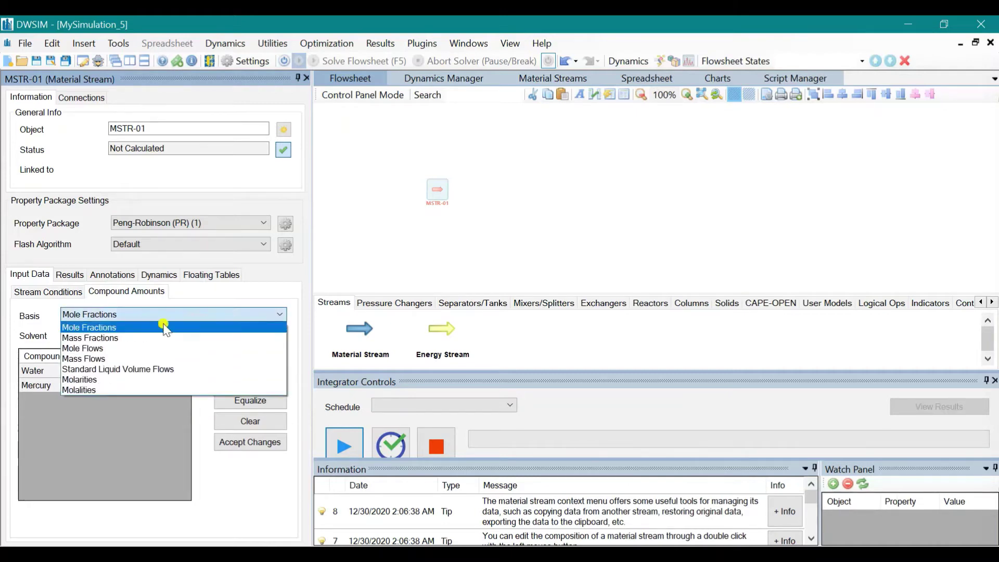
click(102, 315)
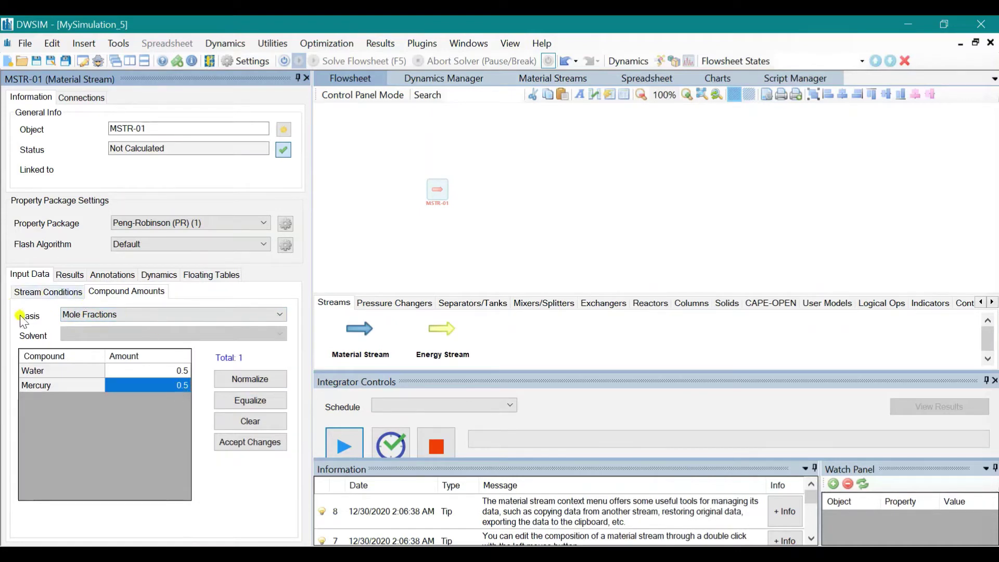
click(108, 312)
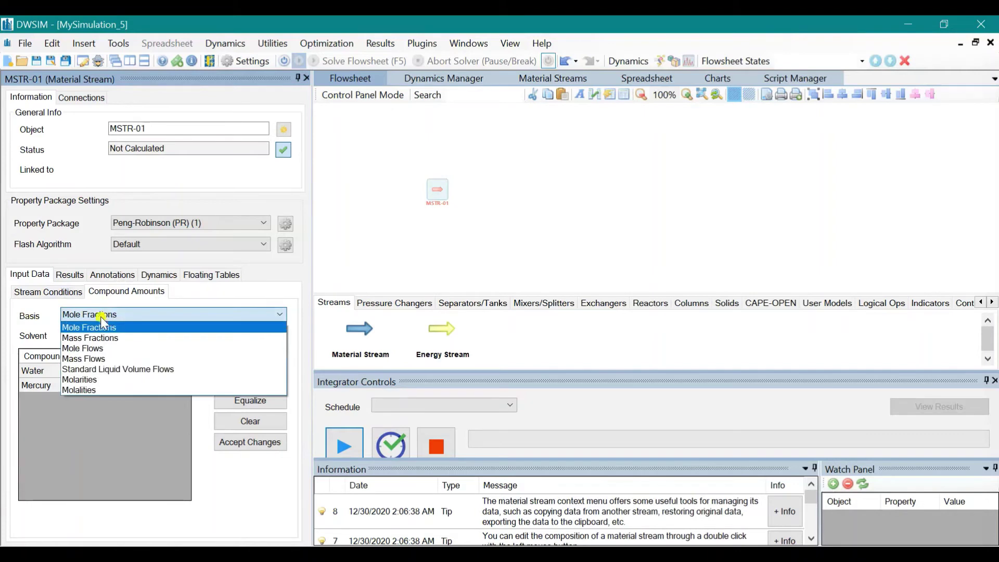
click(119, 337)
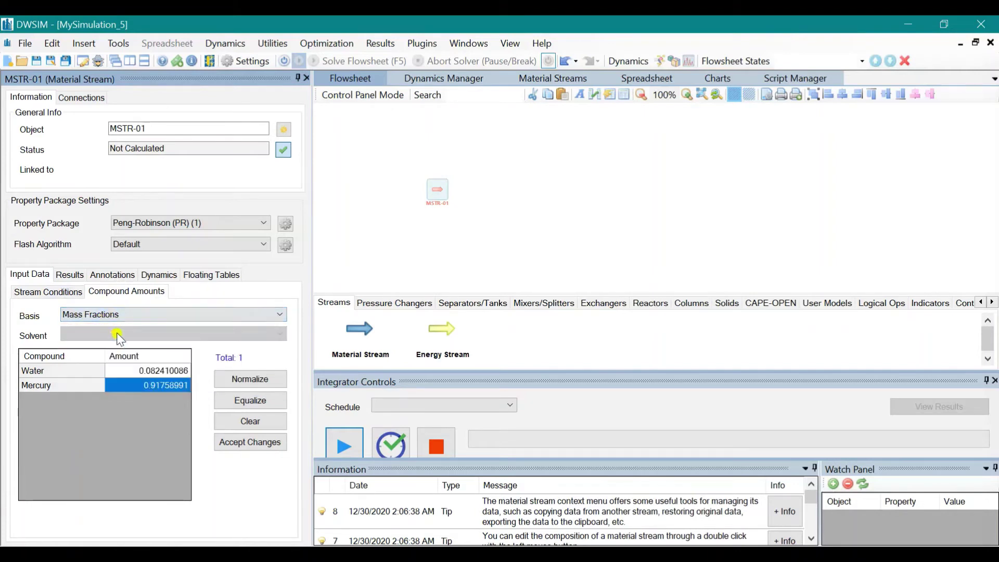
Enter mass fractions Mercury 0.0515 and Water 0.9485 and accept the composition
click(183, 382)
click(156, 386)
drag(154, 384, 223, 400)
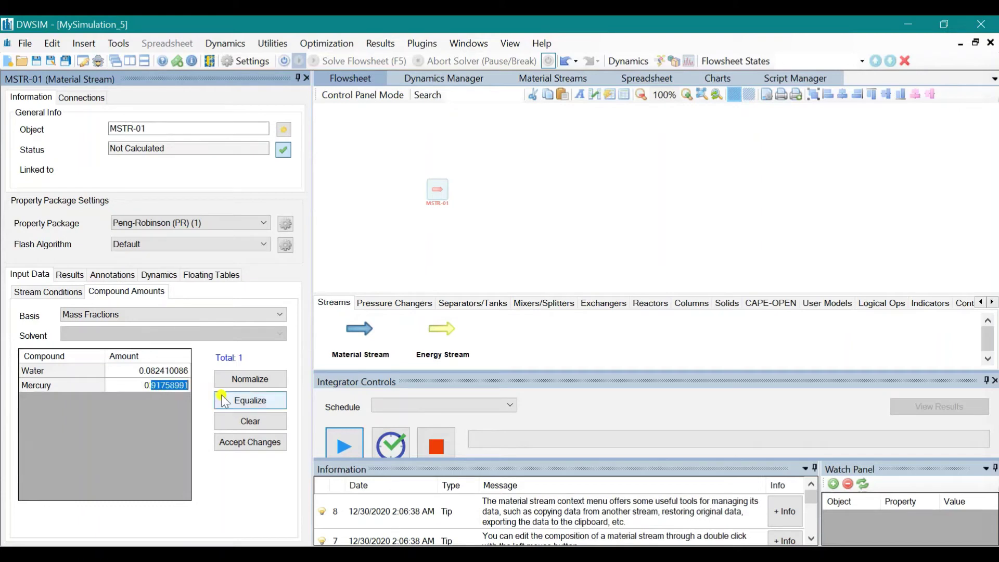
text(0.0)
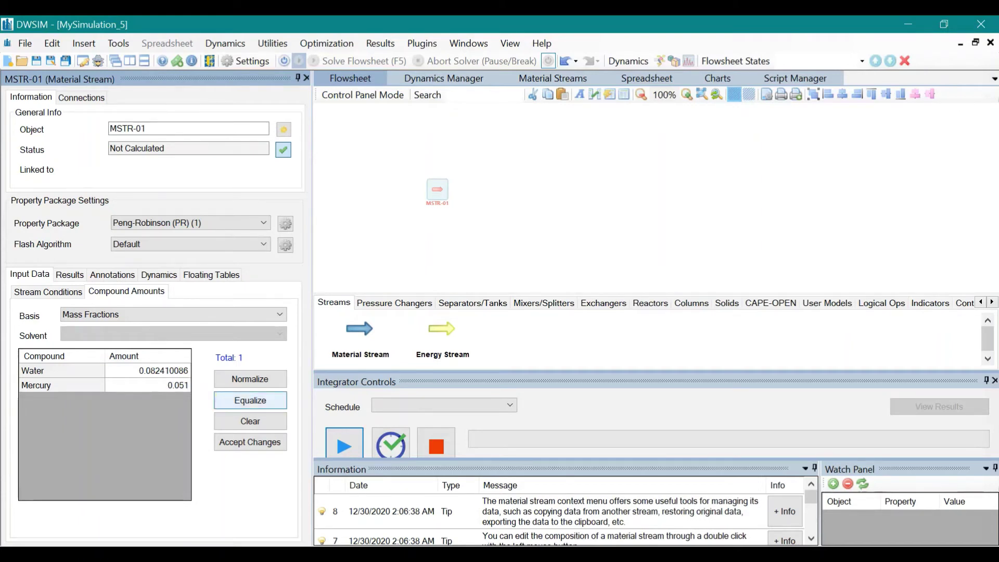
text(51)
click(185, 372)
click(183, 371)
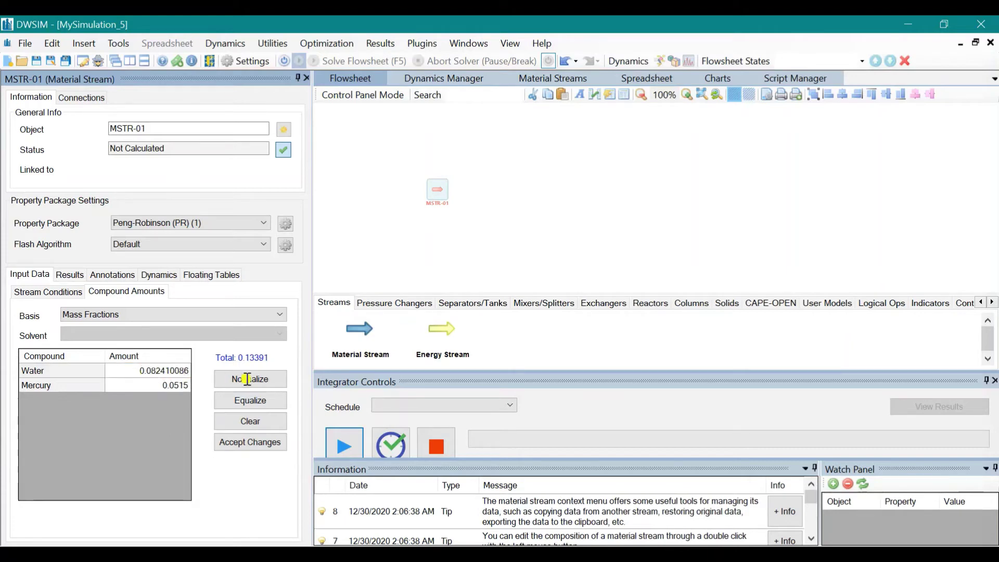
text(0.94)
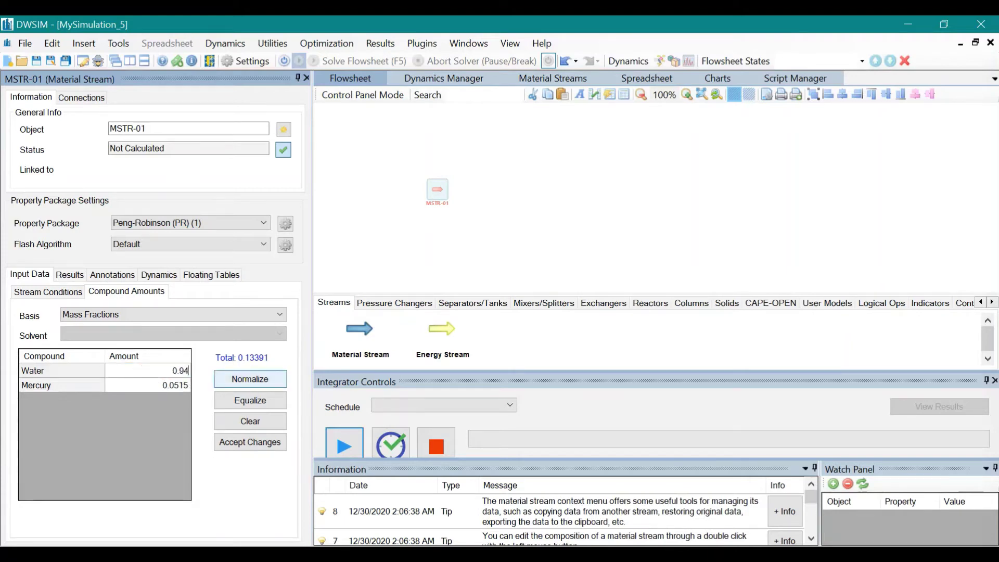
text(85)
click(252, 445)
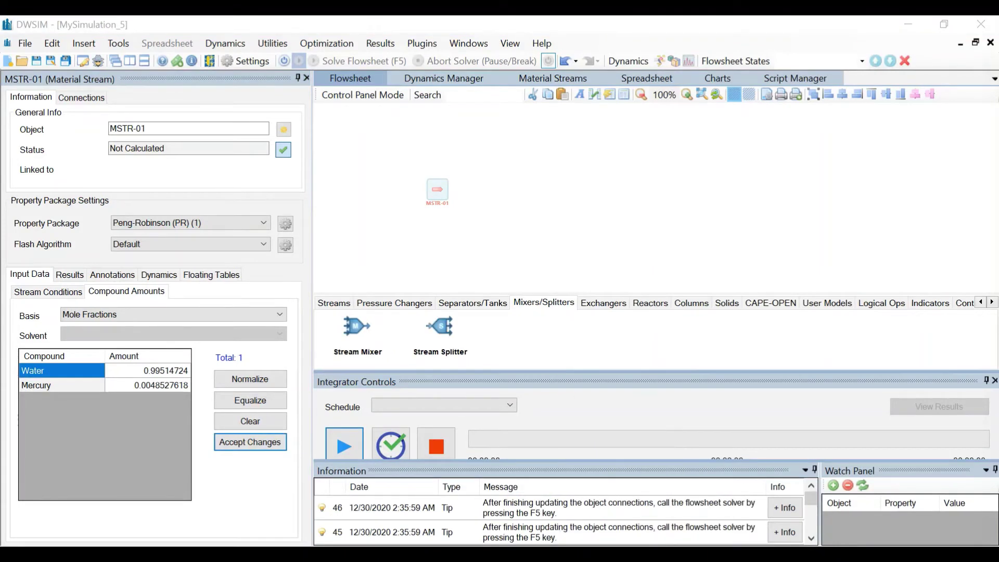
key(alt+Tab)
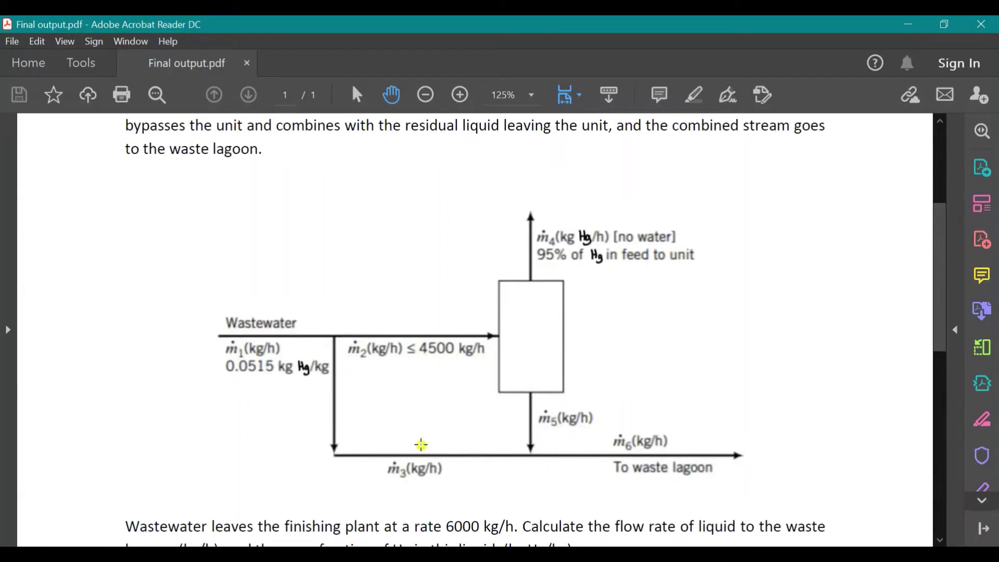
click(908, 24)
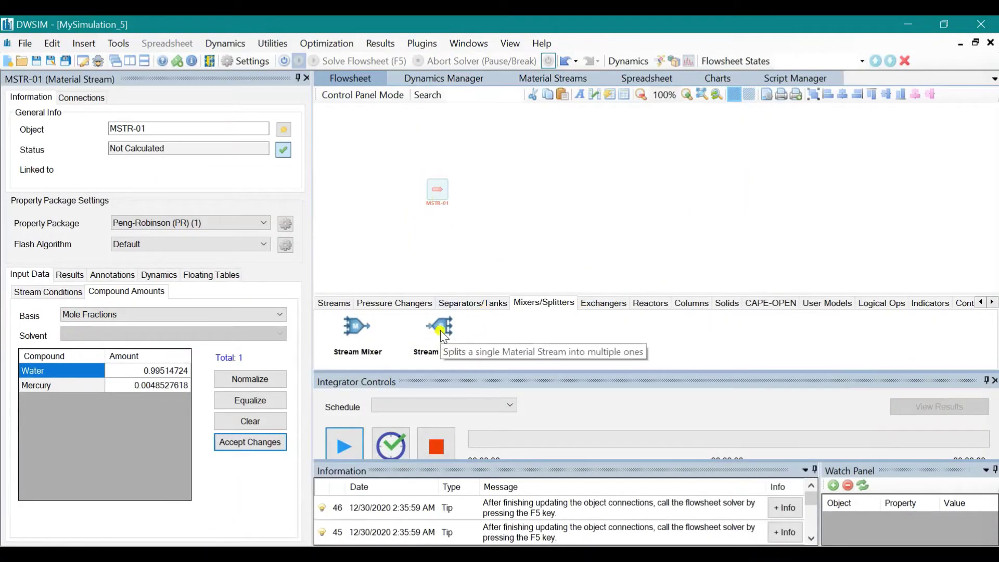
Add splitter SPLT-01 fed by MSTR-01, with new outlet streams MSTR-02 and MSTR-03
drag(440, 326, 460, 179)
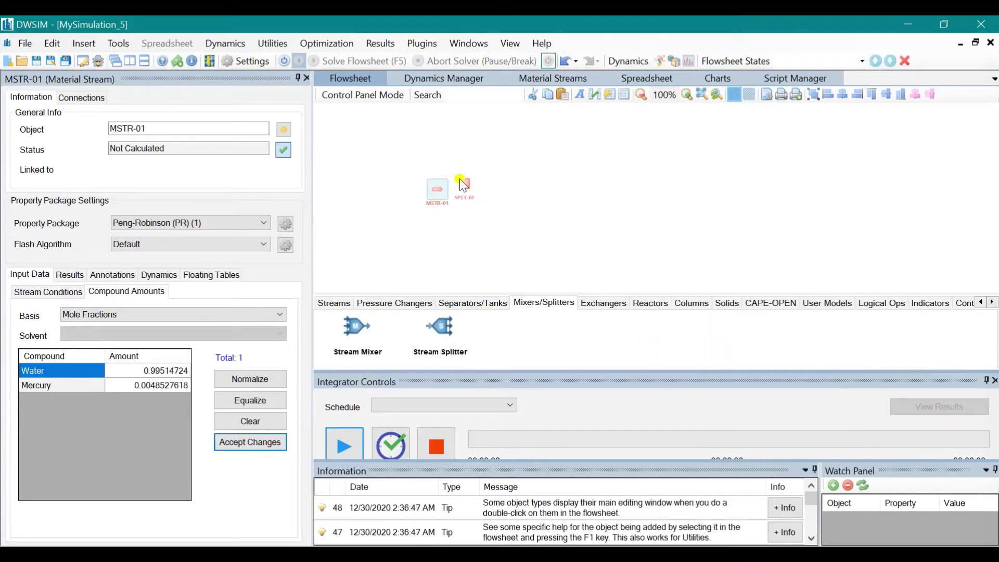
click(465, 185)
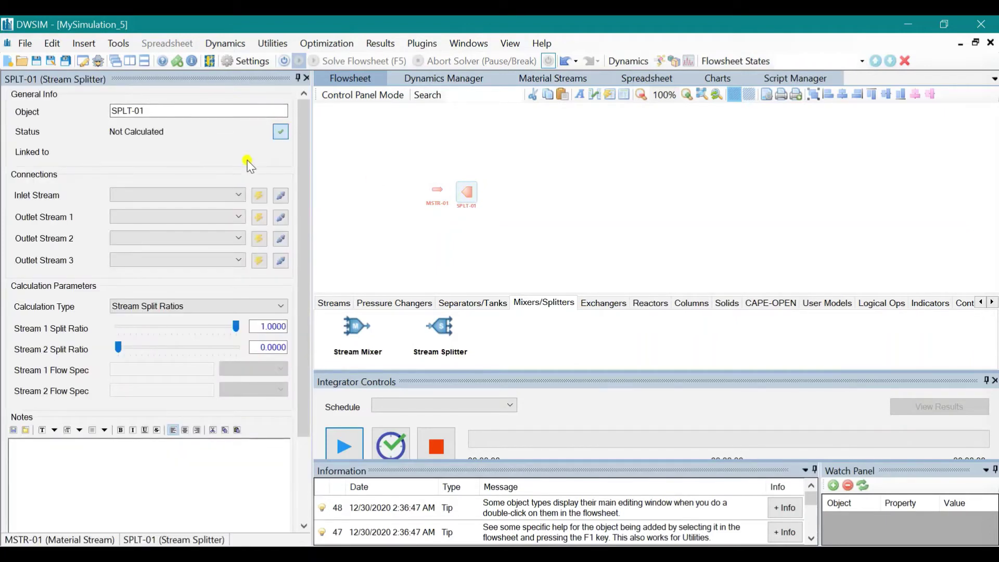
click(241, 196)
click(179, 203)
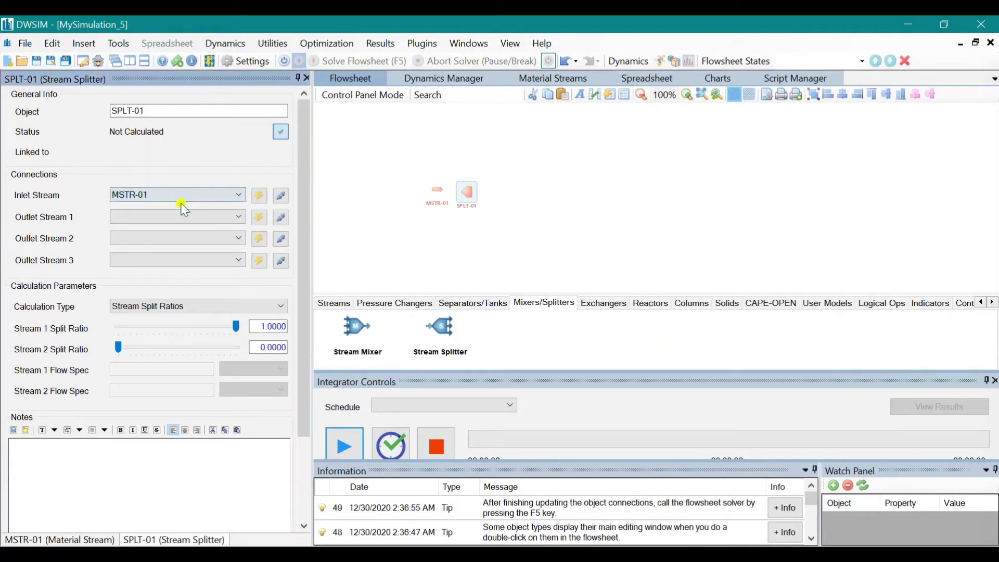
click(260, 218)
click(260, 240)
Move MSTR-02 clear of the other outlet and compute 4500 ÷ 6000 = 0.75 in Calculator
click(483, 170)
drag(492, 193, 496, 215)
click(464, 190)
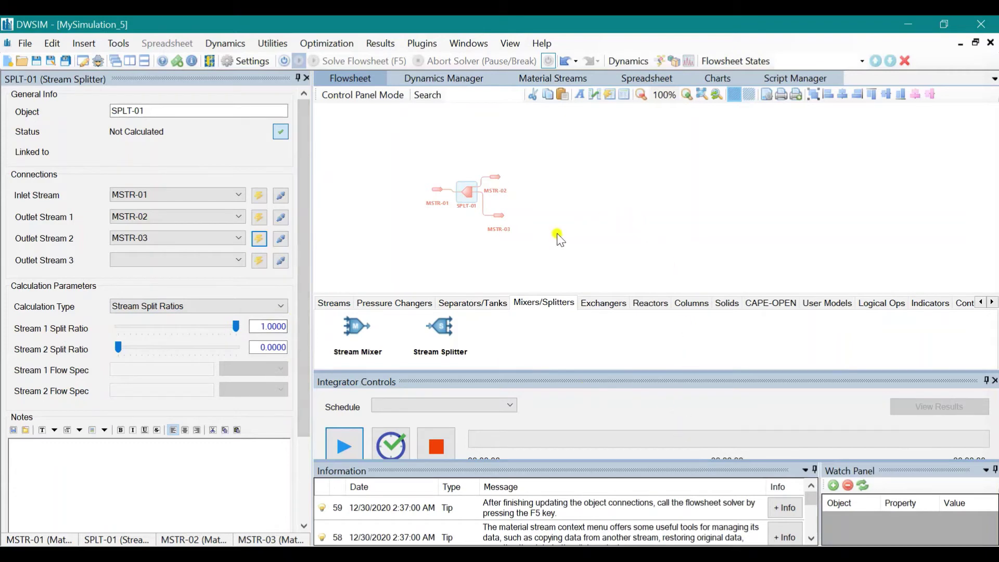
click(498, 178)
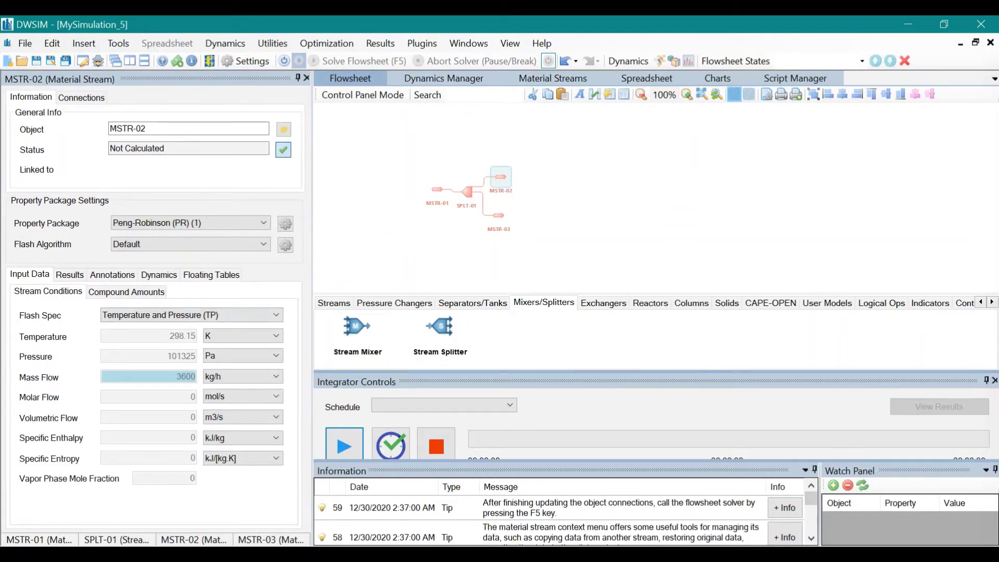
click(545, 489)
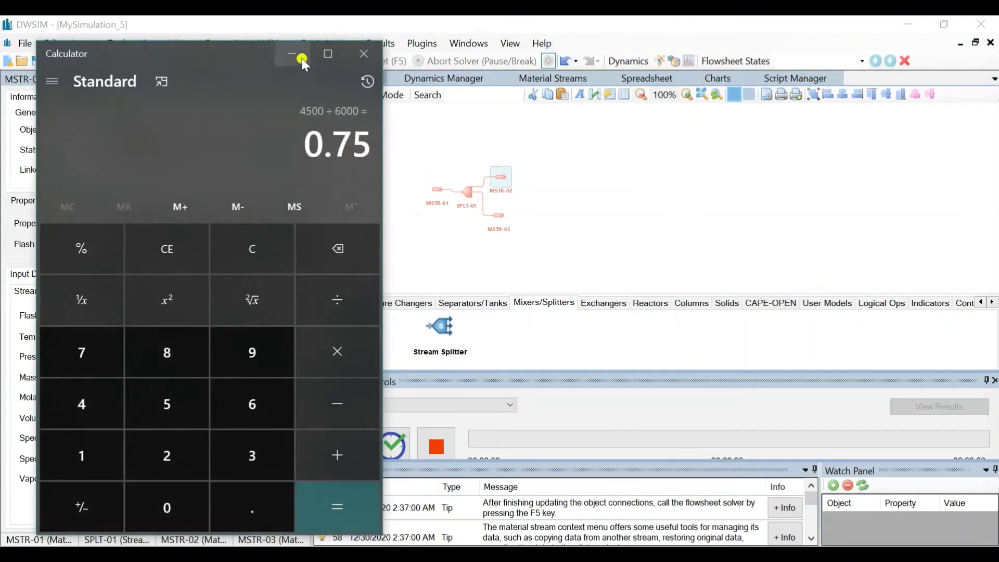
Set SPLT-01's Stream 1 split ratio to 0.75, then return to the problem PDF
click(292, 55)
click(434, 200)
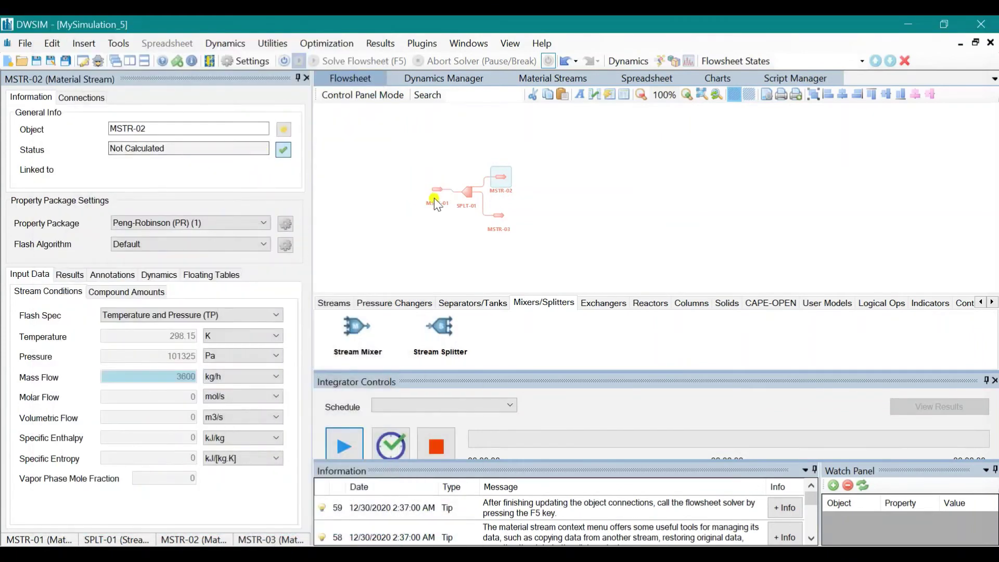
click(466, 192)
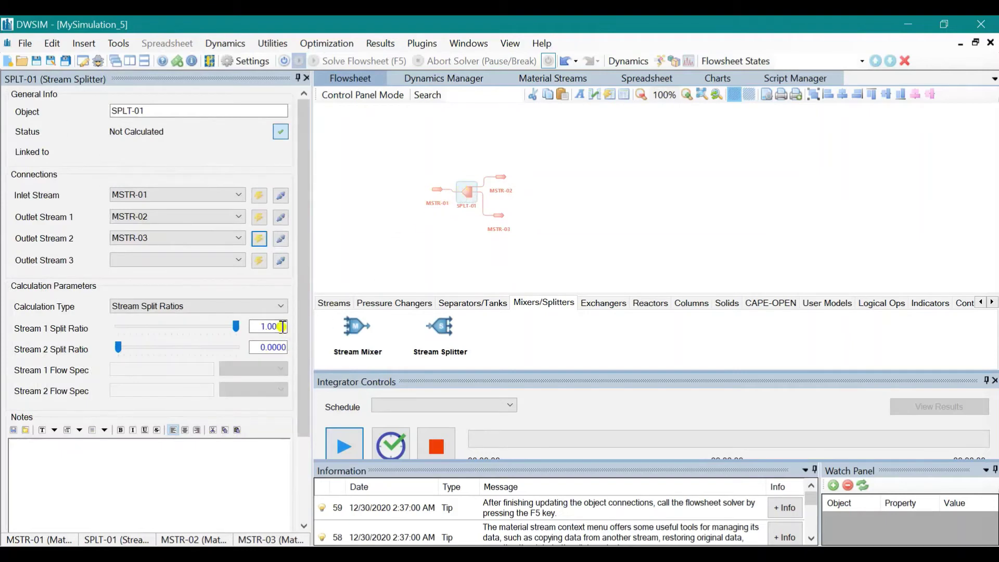
click(258, 326)
double_click(258, 327)
text(0)
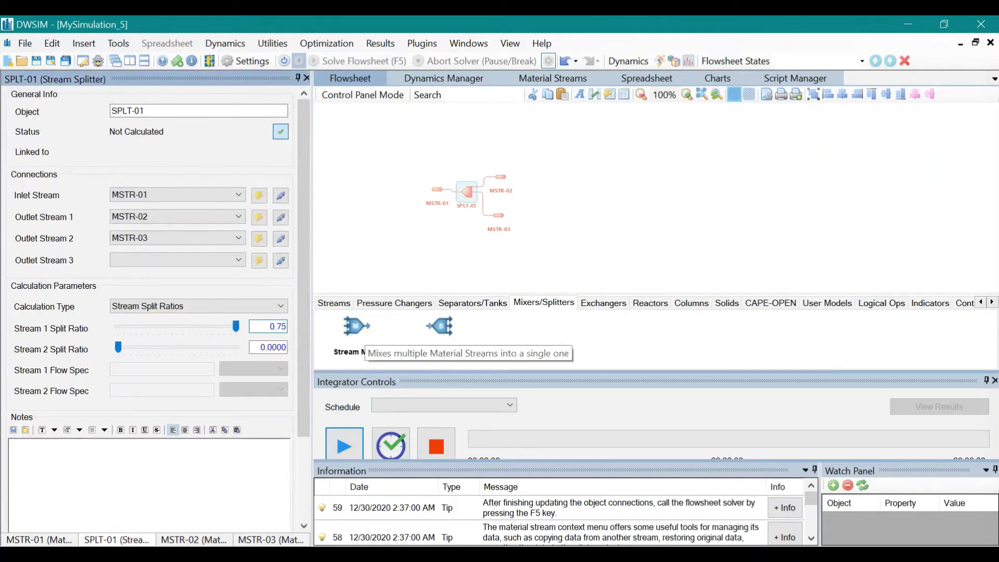
text(.75)
key(Return)
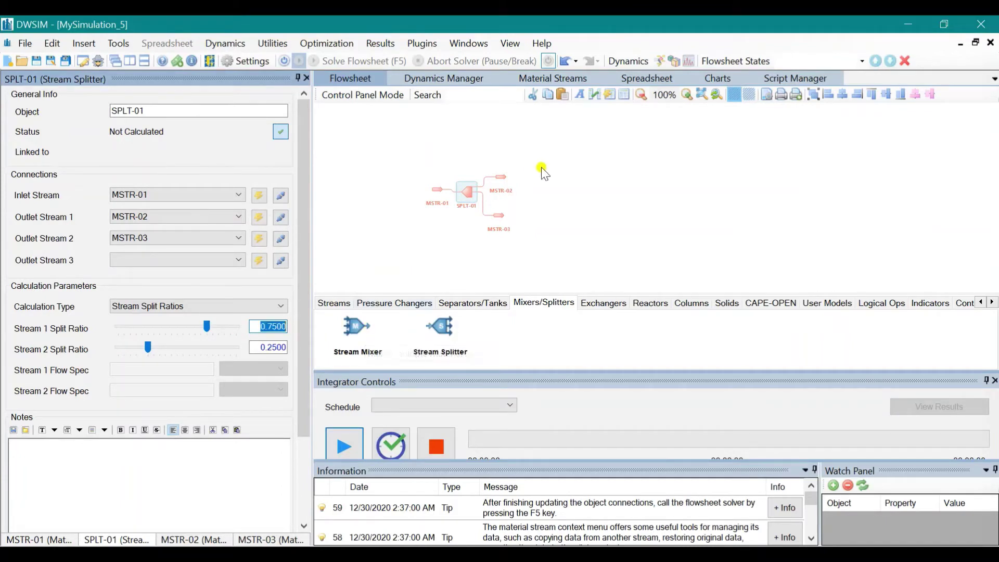
click(529, 200)
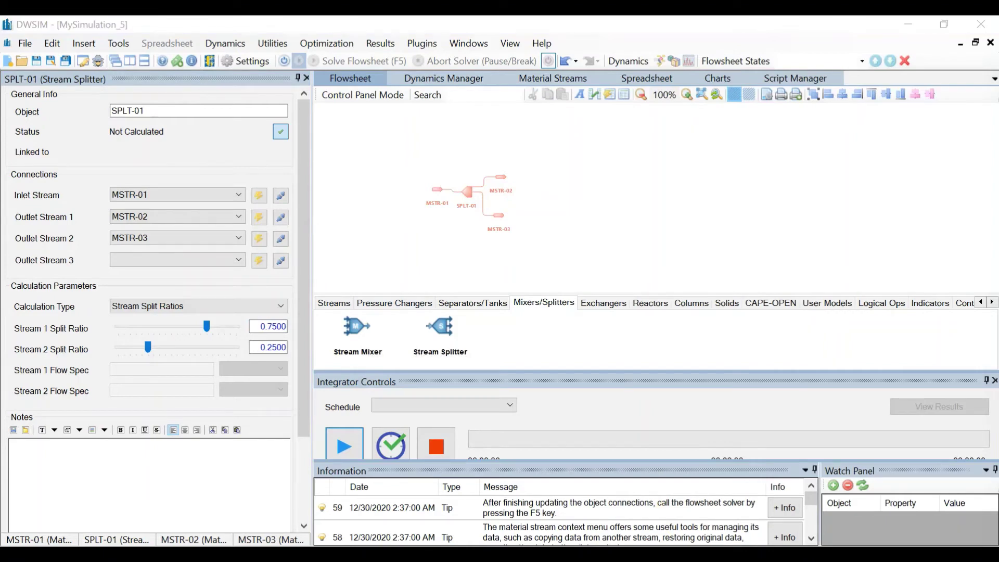
key(alt+Tab)
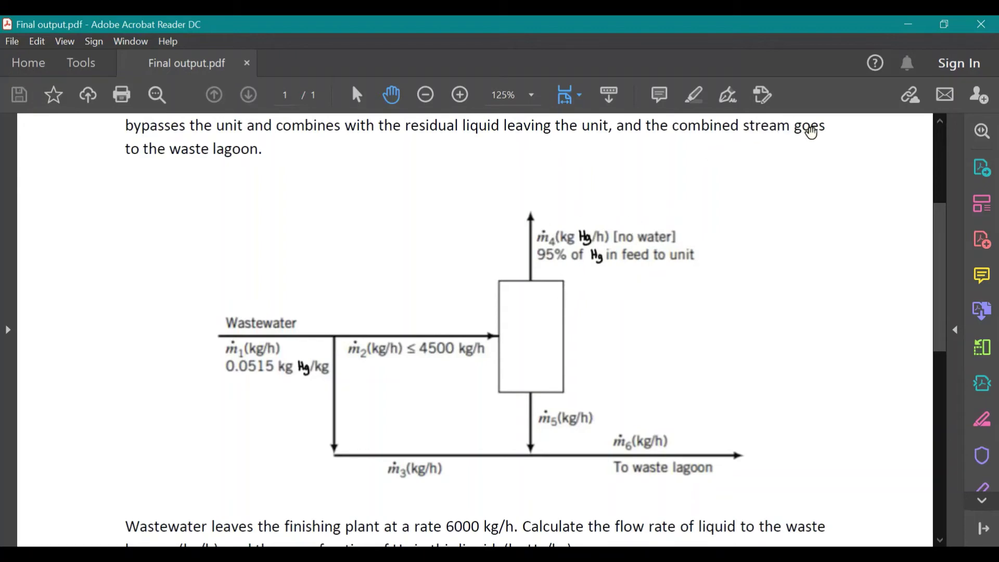
Minimize the problem-statement PDF to bring the DWSIM flowsheet with splitter SPLT-01 back
click(908, 24)
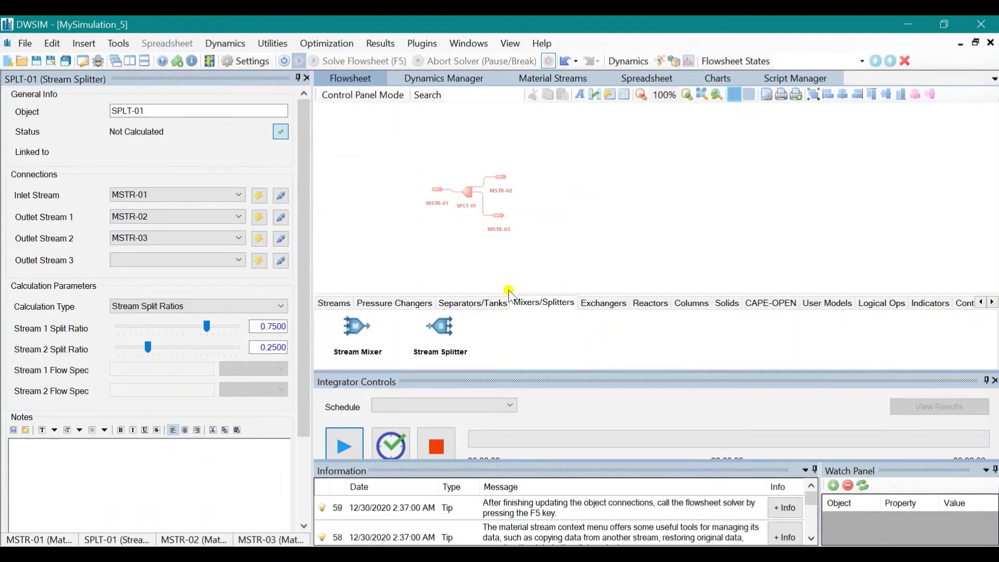
Place compound separator CS-01 beside MSTR-02 and set MSTR-02 as its inlet
click(483, 304)
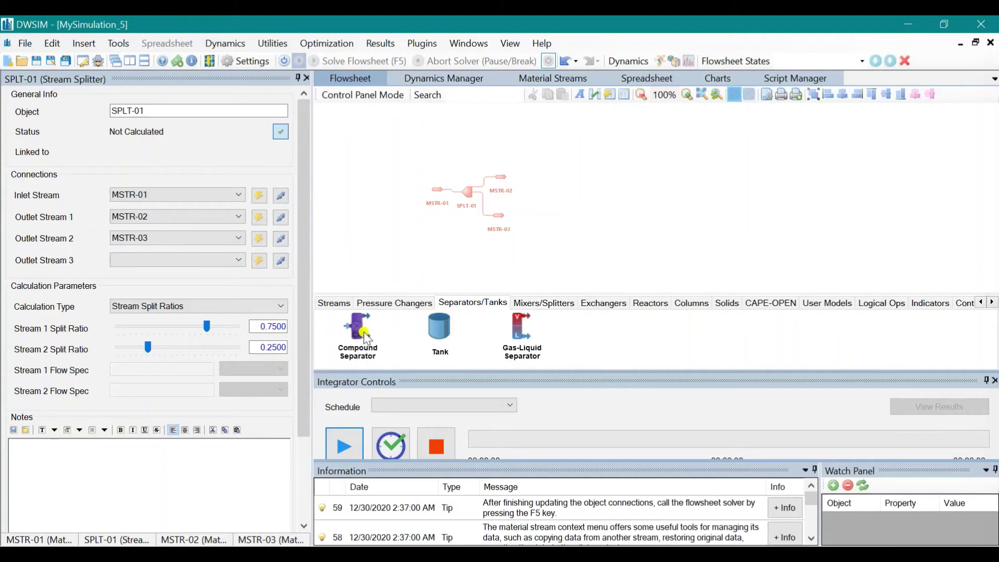
drag(360, 332, 518, 169)
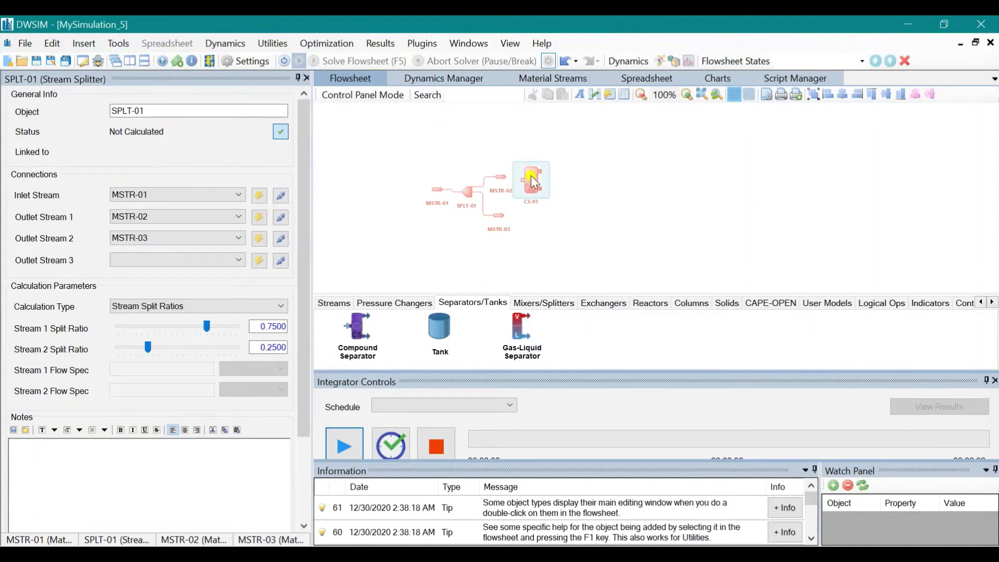
click(531, 176)
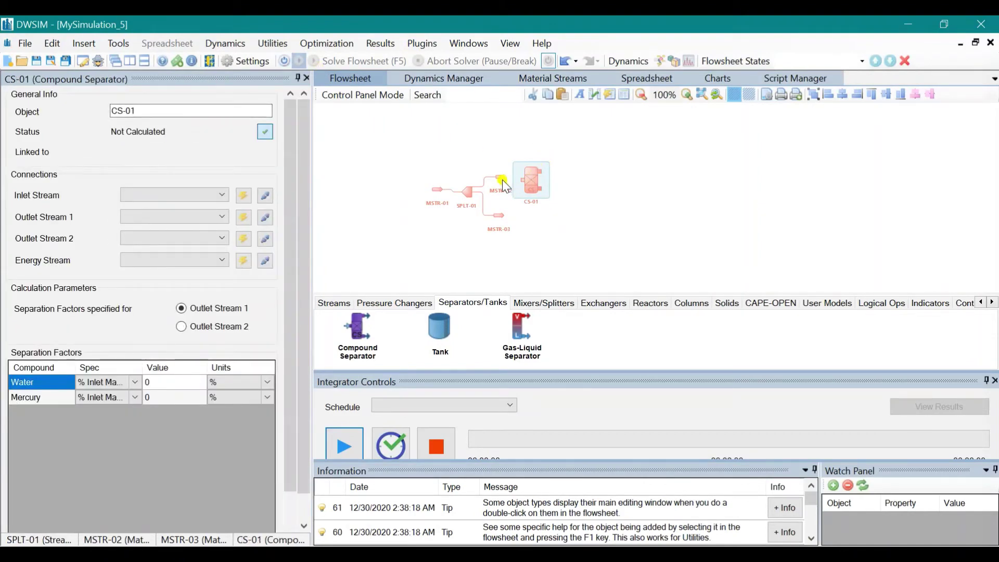
click(223, 197)
click(183, 214)
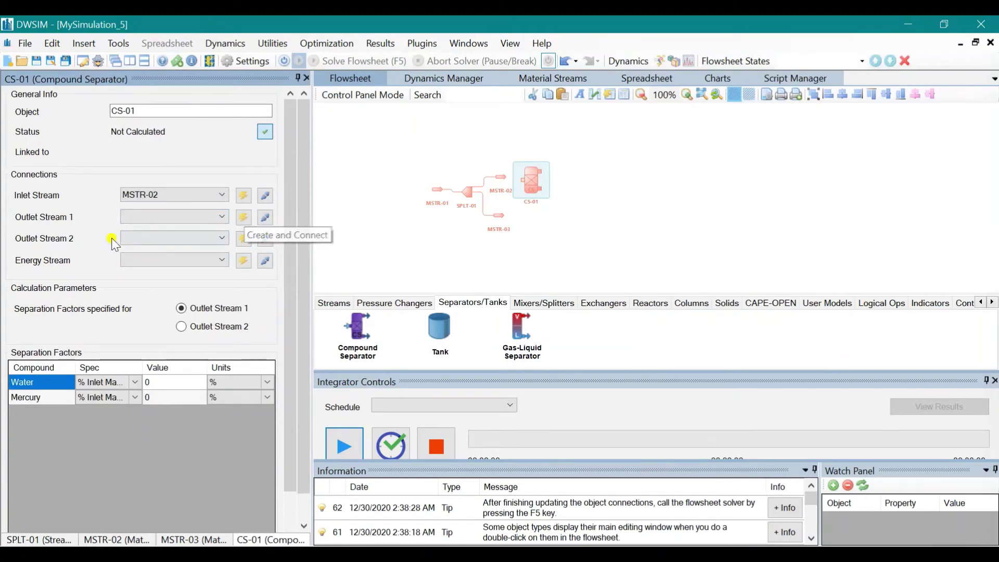
Create outlets MSTR-04 and MSTR-05 and energy stream ESTR-01, then arrange the outlets
click(243, 216)
click(244, 238)
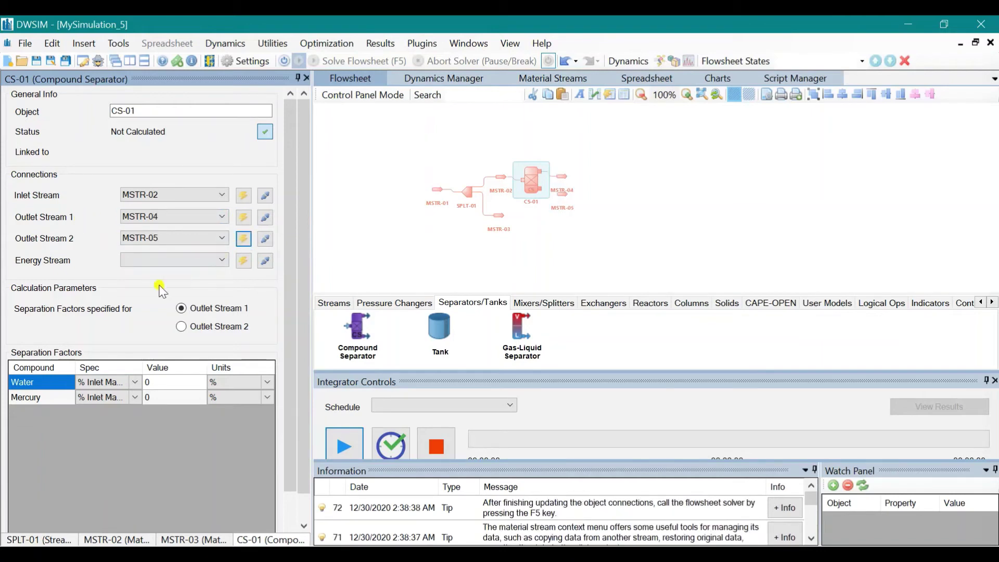
click(244, 261)
click(562, 179)
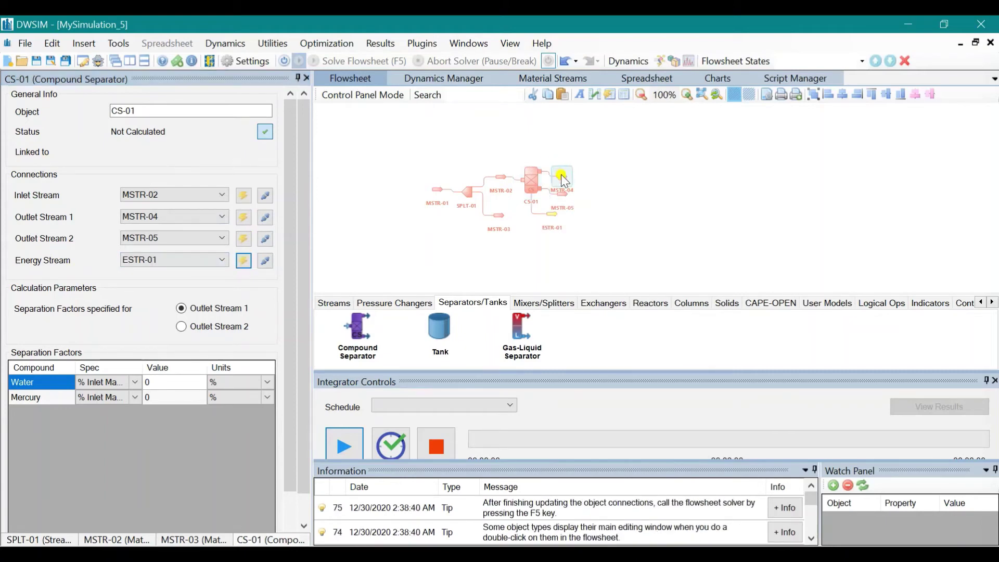
drag(561, 179, 573, 156)
drag(562, 198, 575, 196)
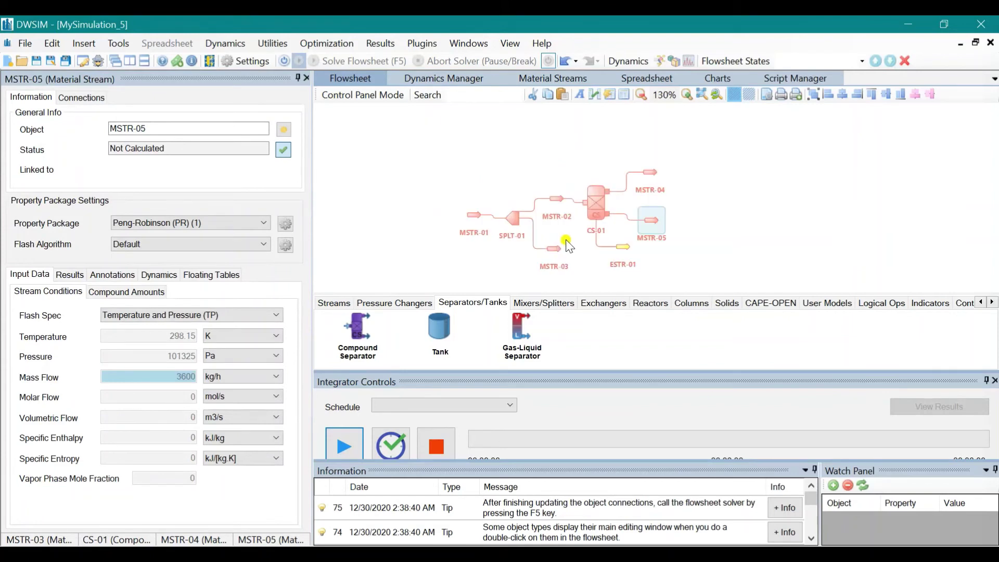
scroll(734, 241, up, 3)
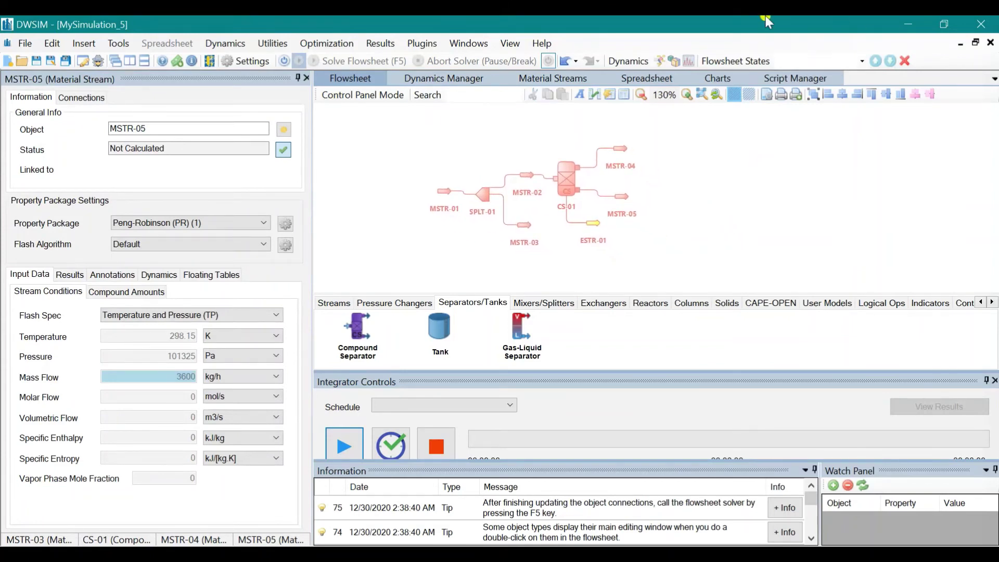
Set CS-01's Mercury separation factor to 95, specified as % Inlet Mass Flow
click(567, 179)
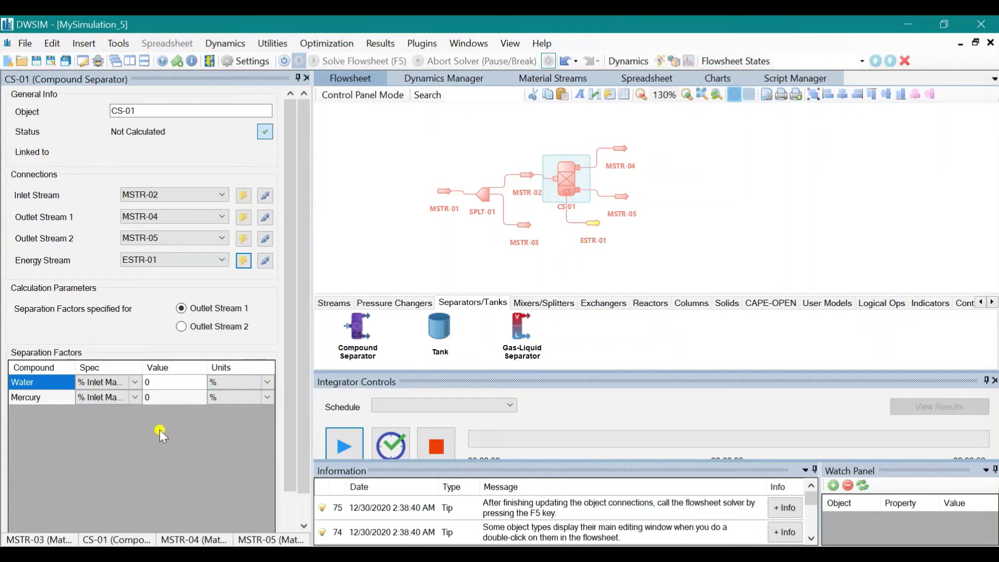
click(158, 397)
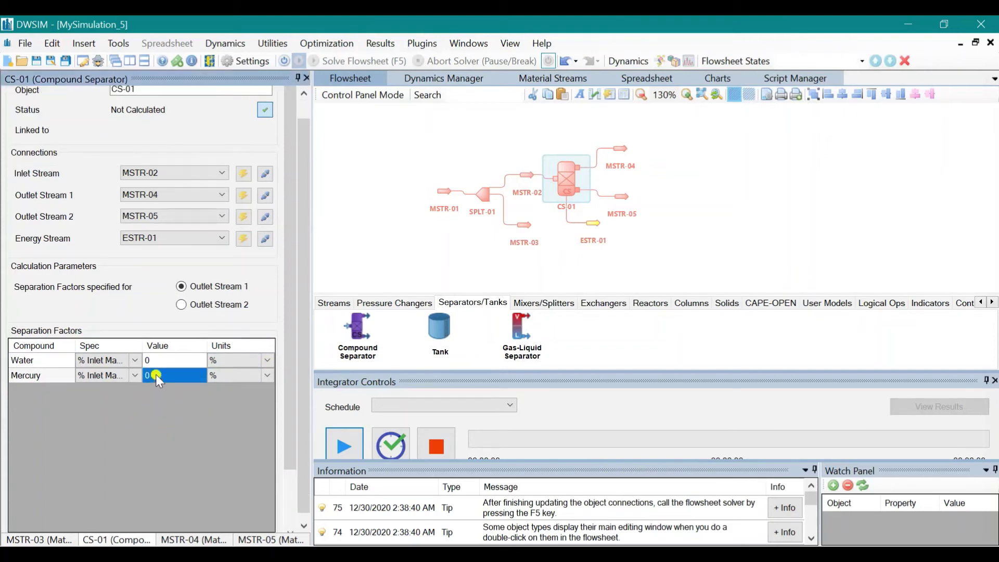
text(95)
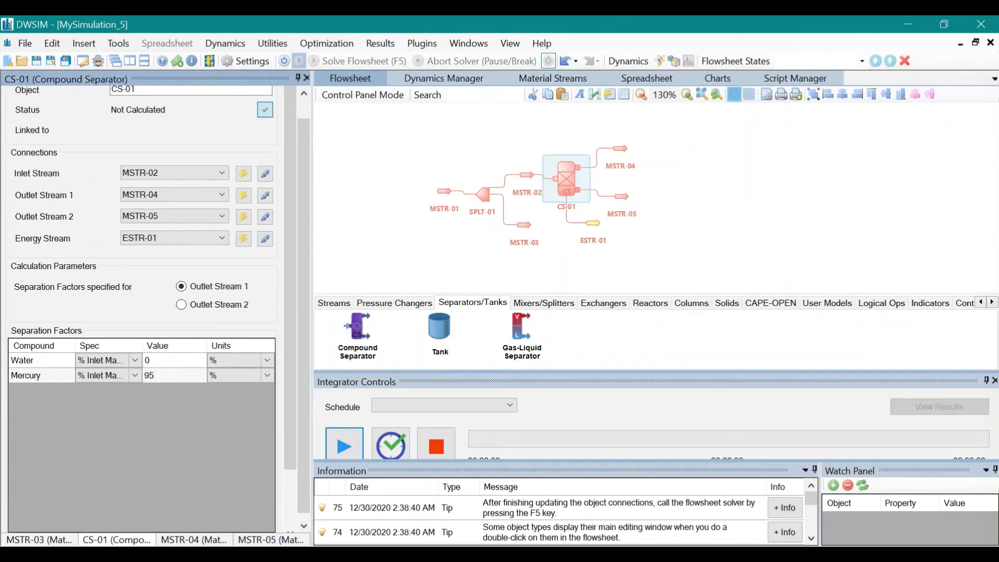
click(137, 376)
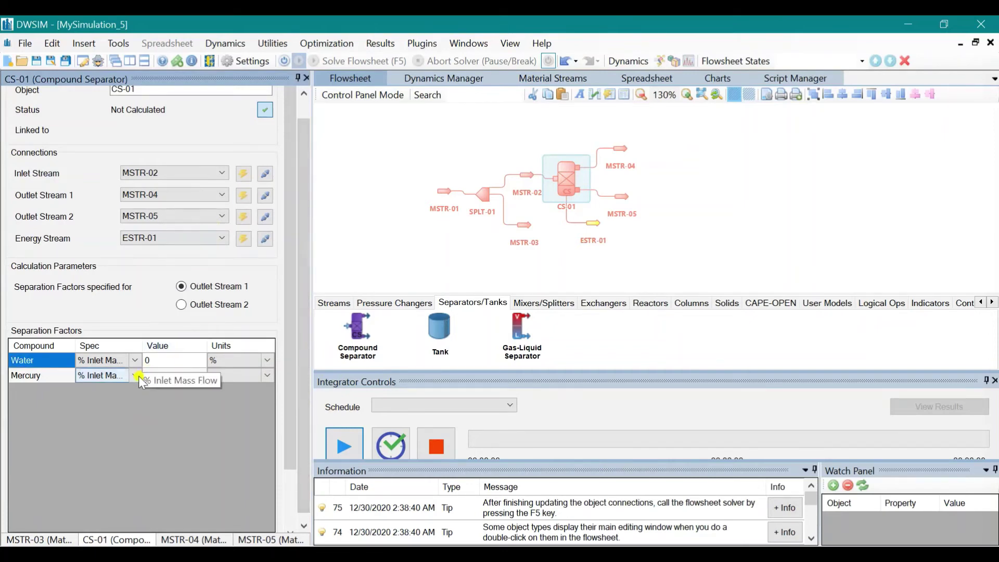
click(135, 375)
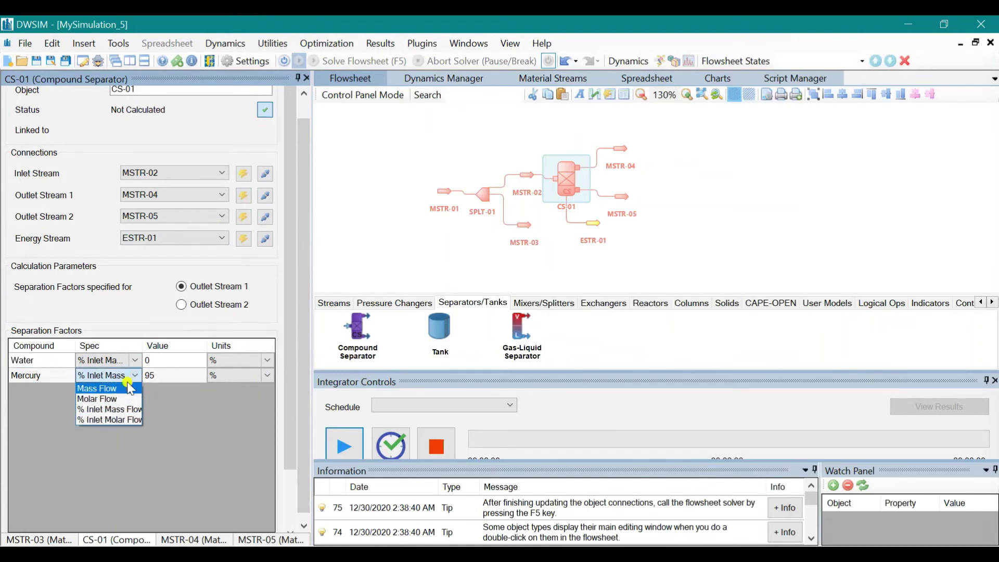
click(112, 409)
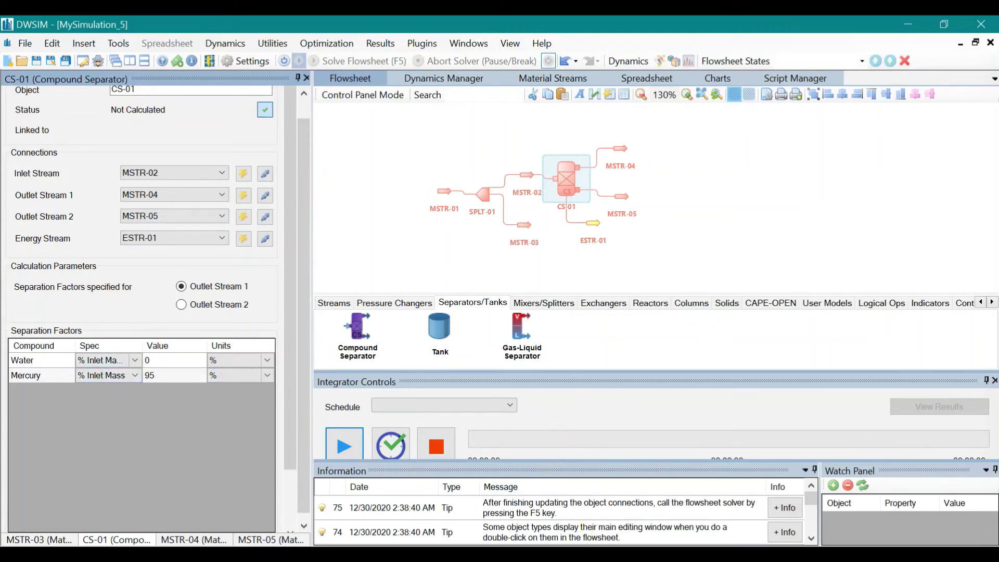
key(alt+Tab)
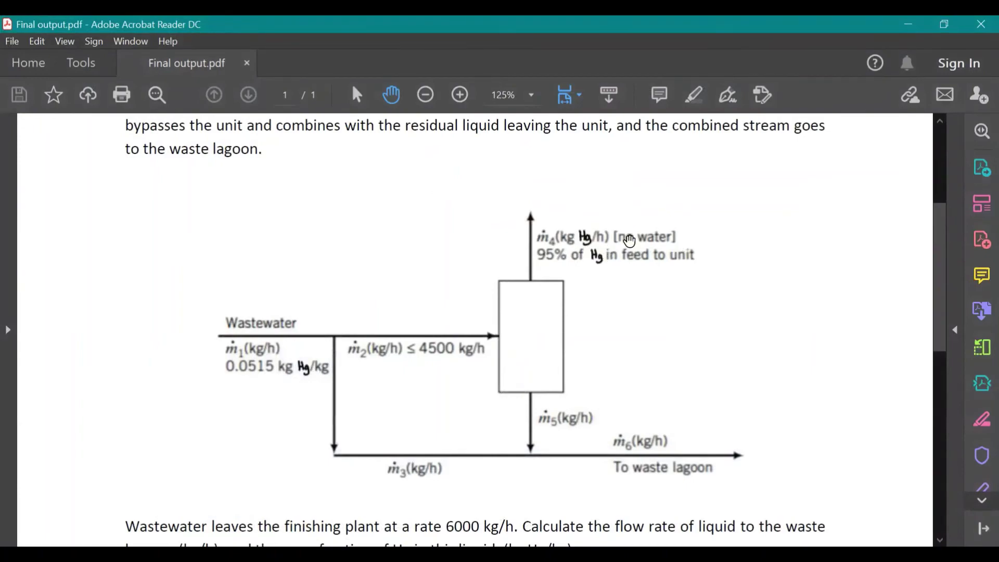
key(alt+Tab)
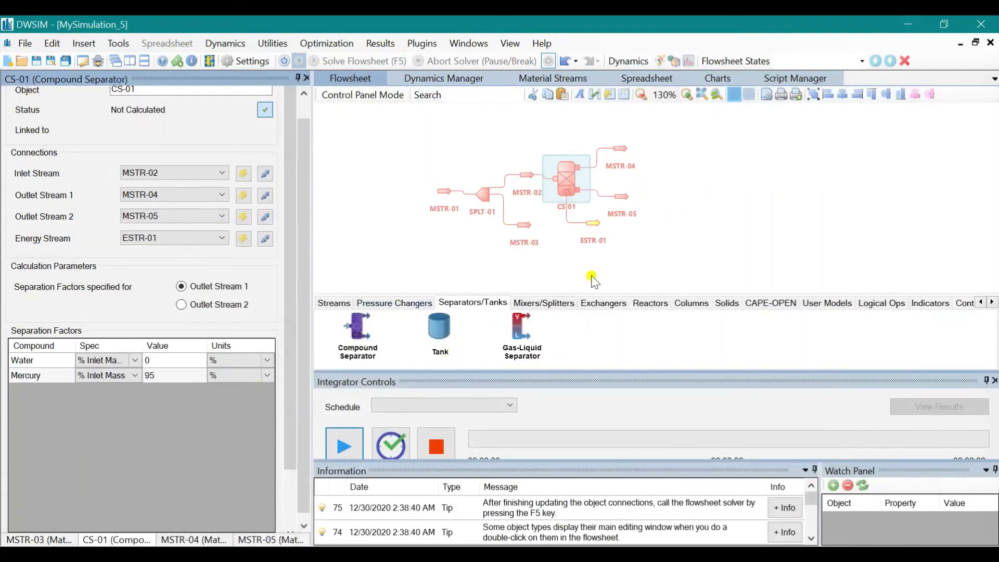
key(alt+Tab)
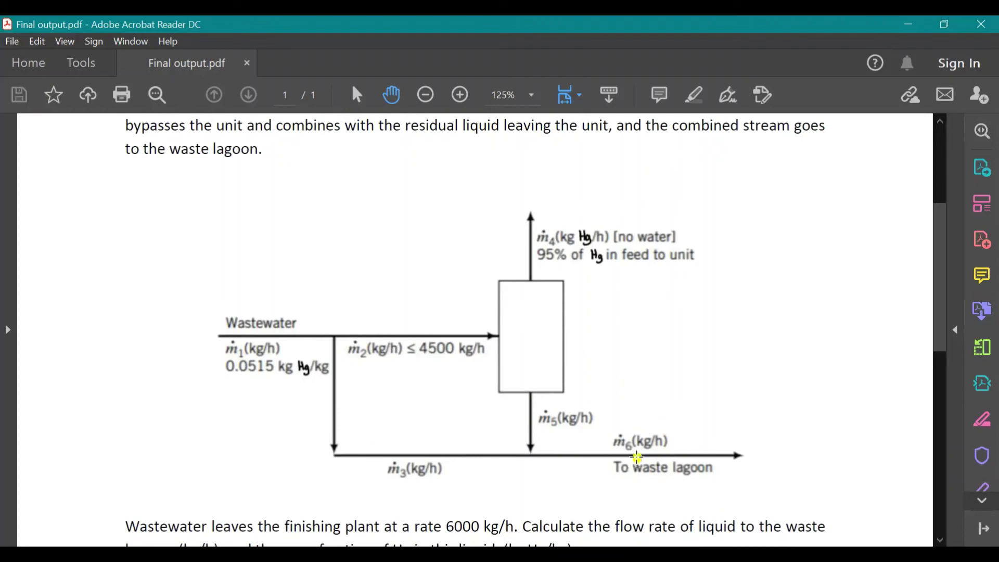
scroll(636, 457, down, 1)
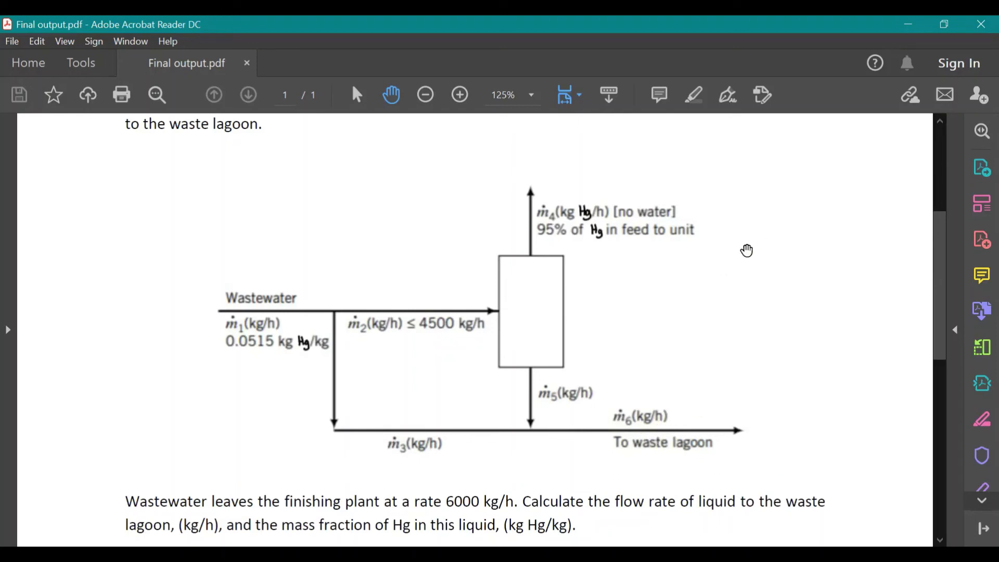
click(908, 23)
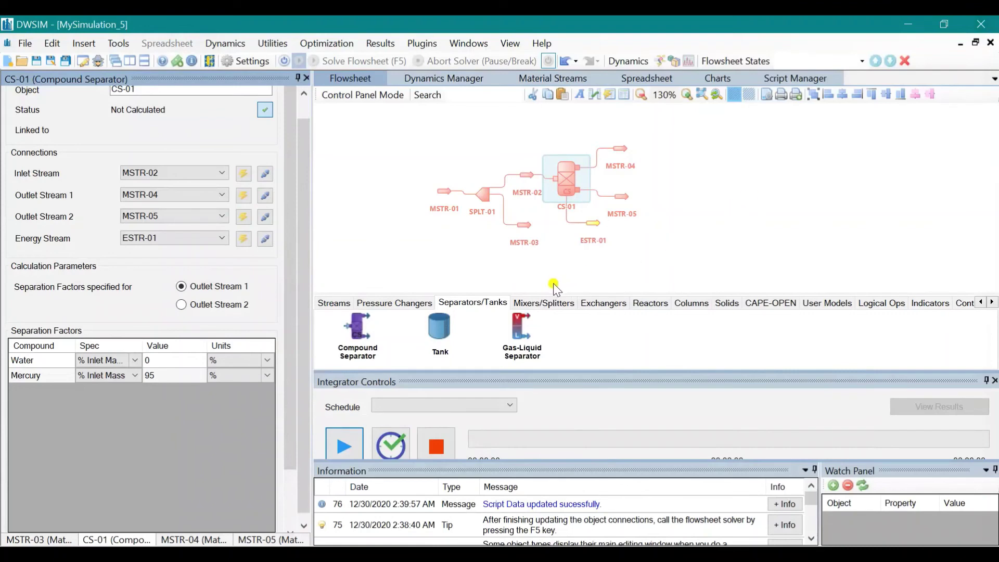
Add mixer MIX-01 with inlets MSTR-05 and MSTR-03 and new outlet stream MSTR-06
click(546, 303)
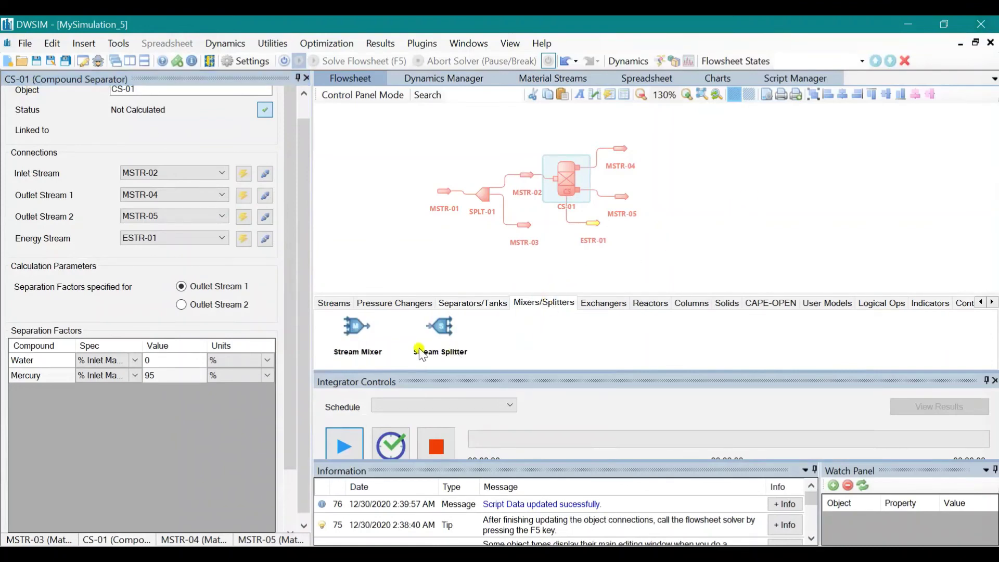
drag(355, 329, 658, 228)
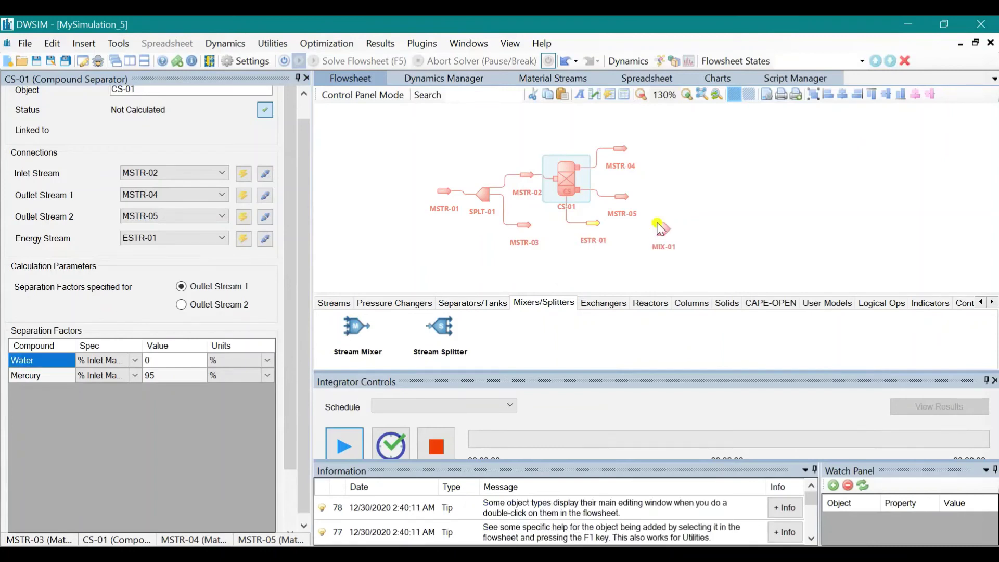
click(666, 234)
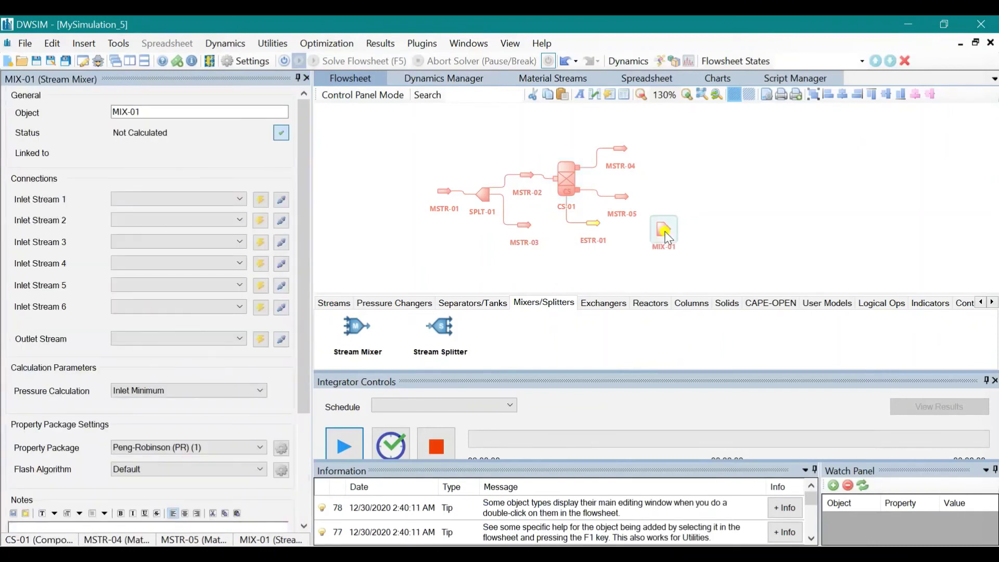
click(229, 199)
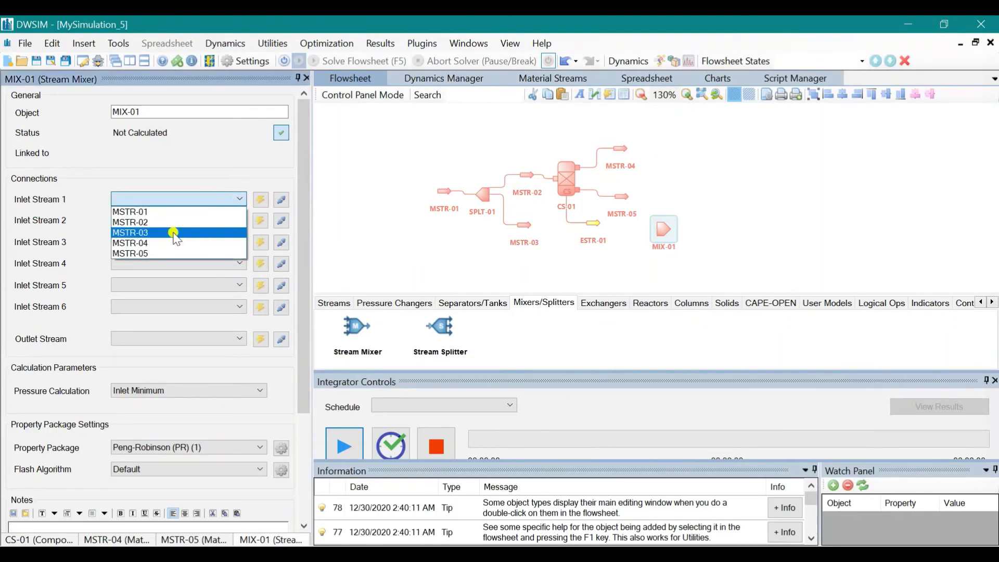
click(152, 254)
click(208, 220)
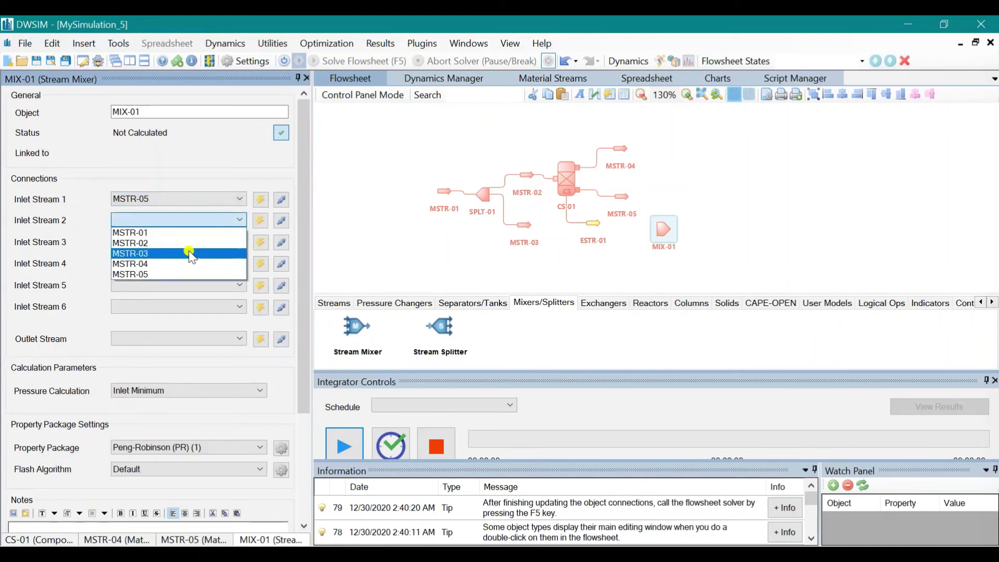
click(172, 253)
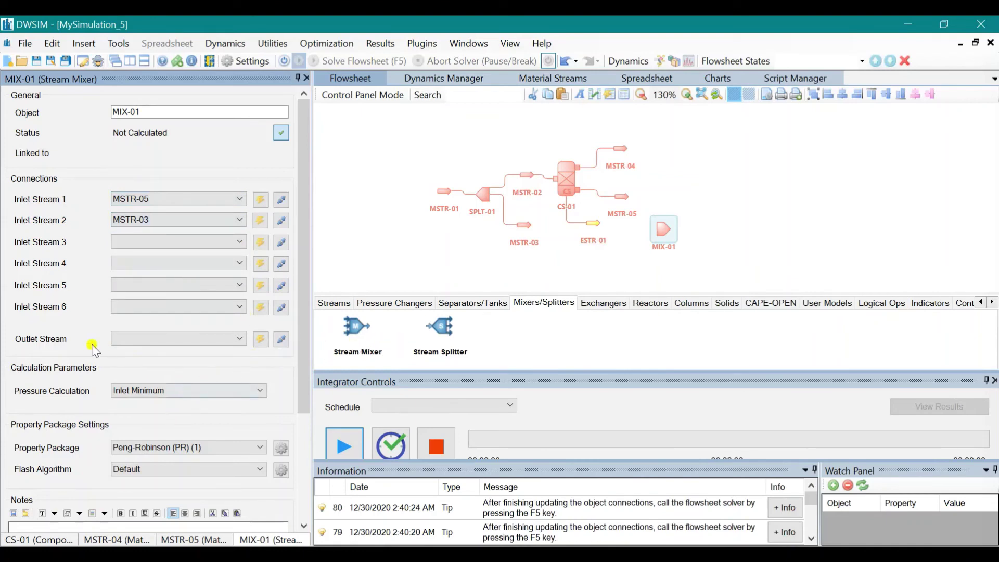
click(260, 343)
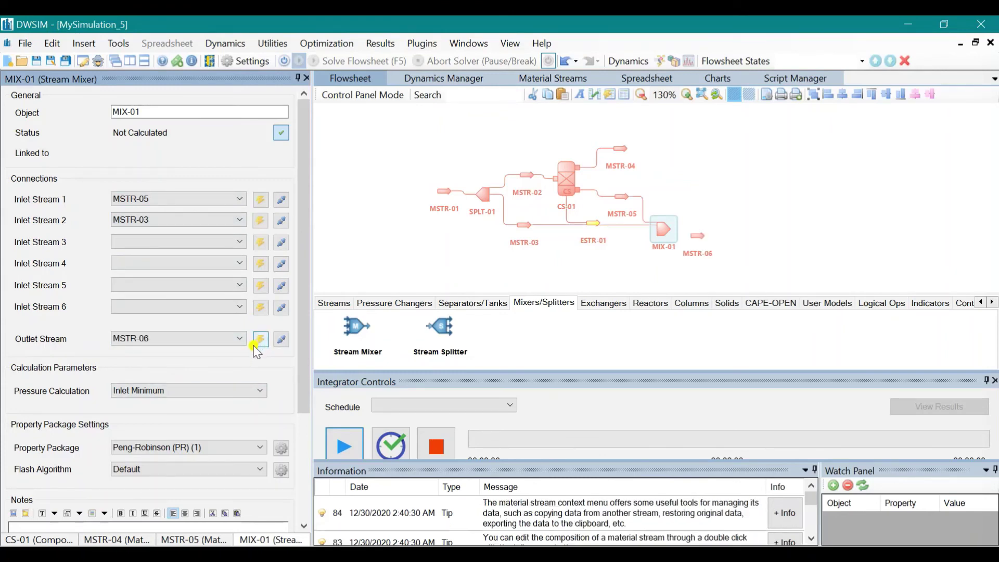
drag(675, 240, 726, 260)
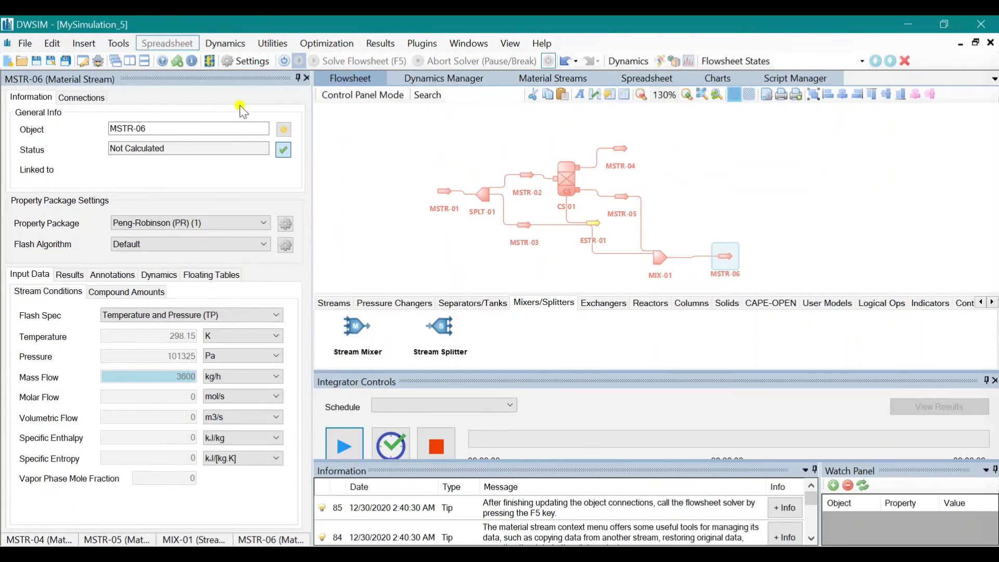
Enable the solver, solve the flowsheet, and recalculate feed stream MSTR-01
click(284, 62)
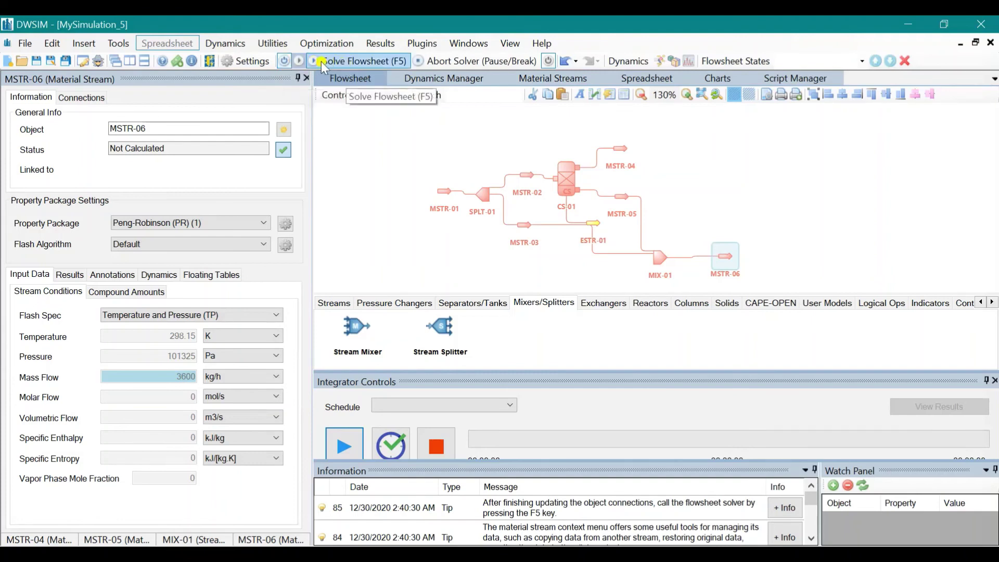
click(385, 64)
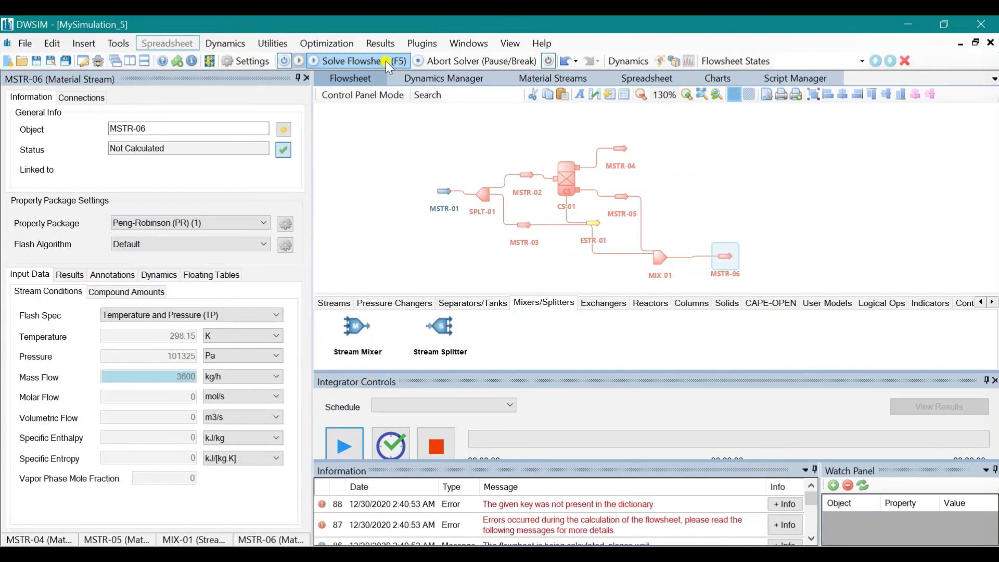
right_click(451, 191)
click(521, 233)
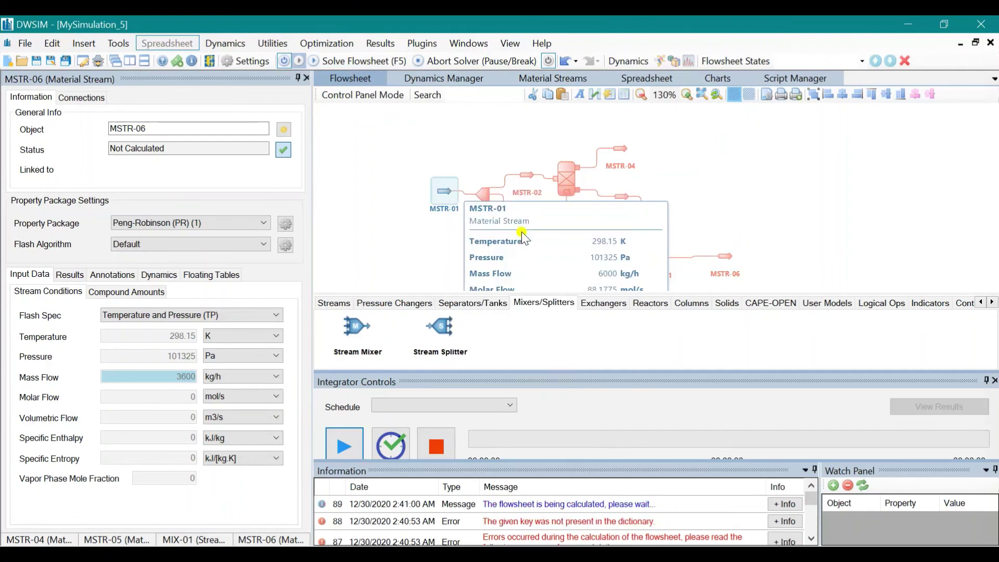
Recalculate streams MSTR-04 and MSTR-05 so MSTR-06 reaches 5779.84 kg/h
right_click(624, 151)
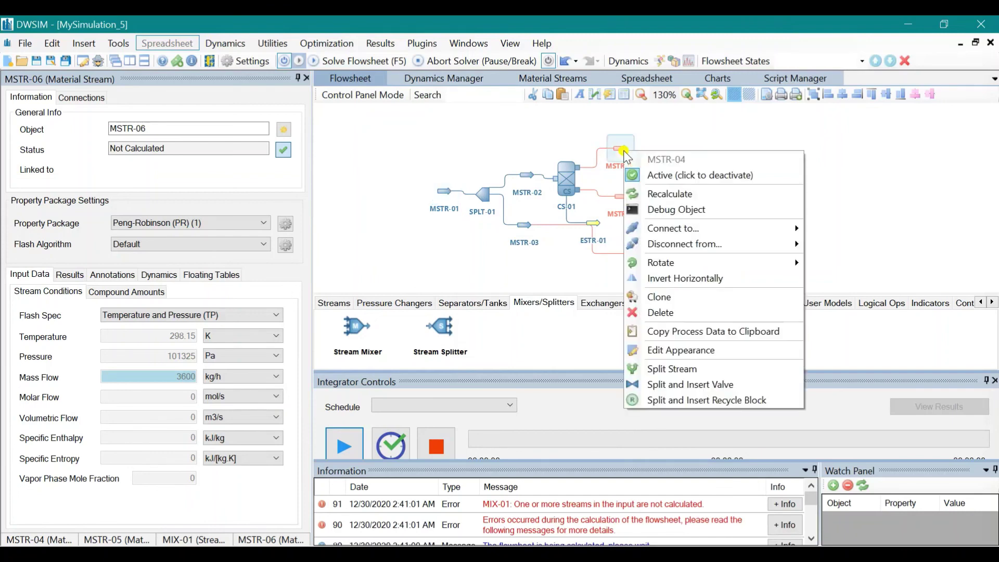
click(725, 198)
right_click(623, 199)
click(687, 242)
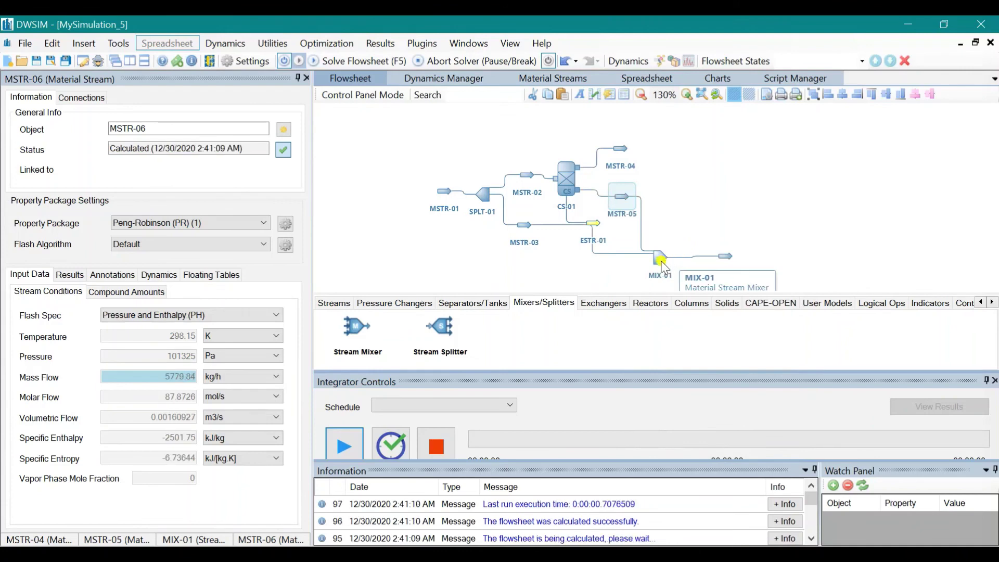
Show MSTR-06's results as mass fractions, then return to its Input Data
click(727, 258)
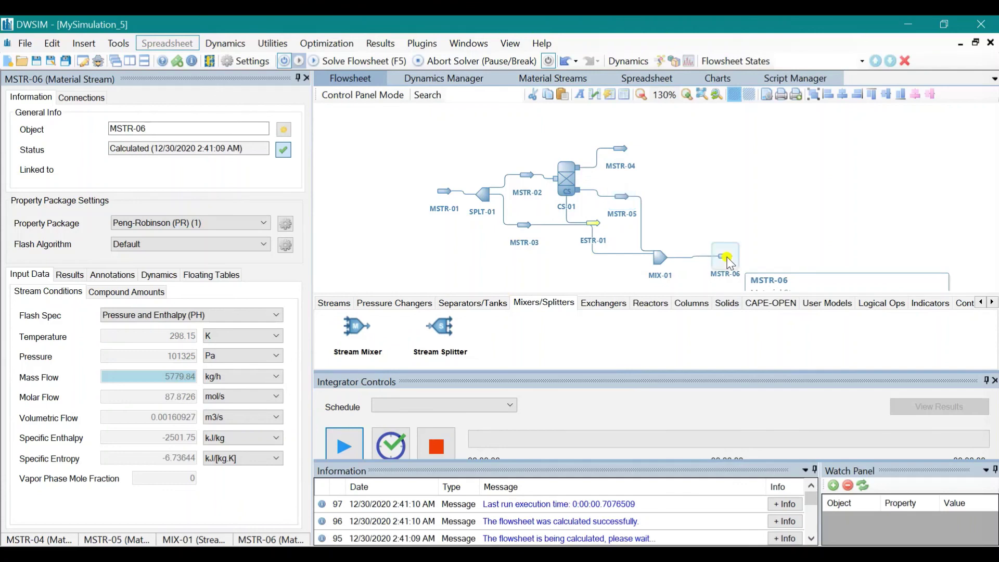
click(76, 277)
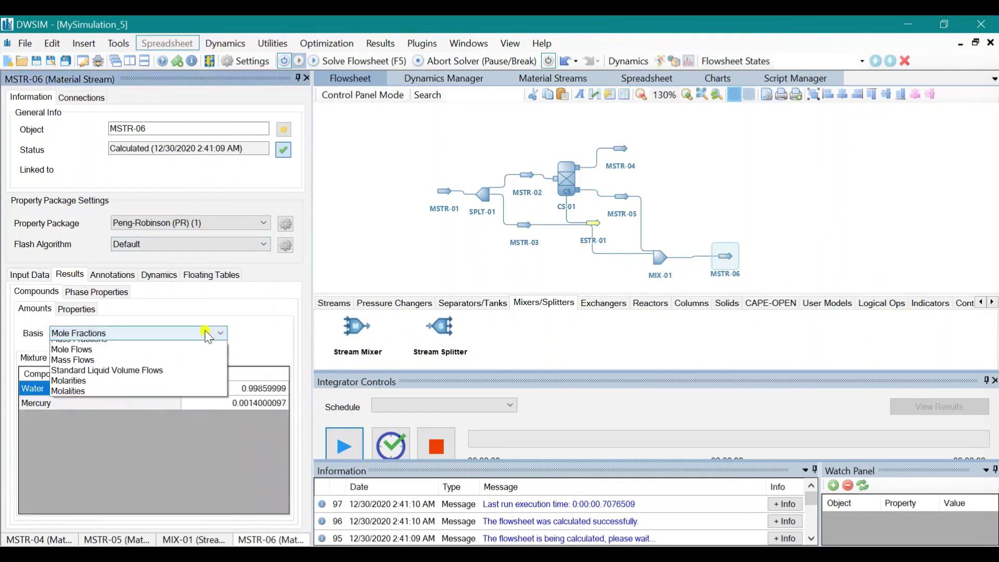
click(211, 334)
click(85, 357)
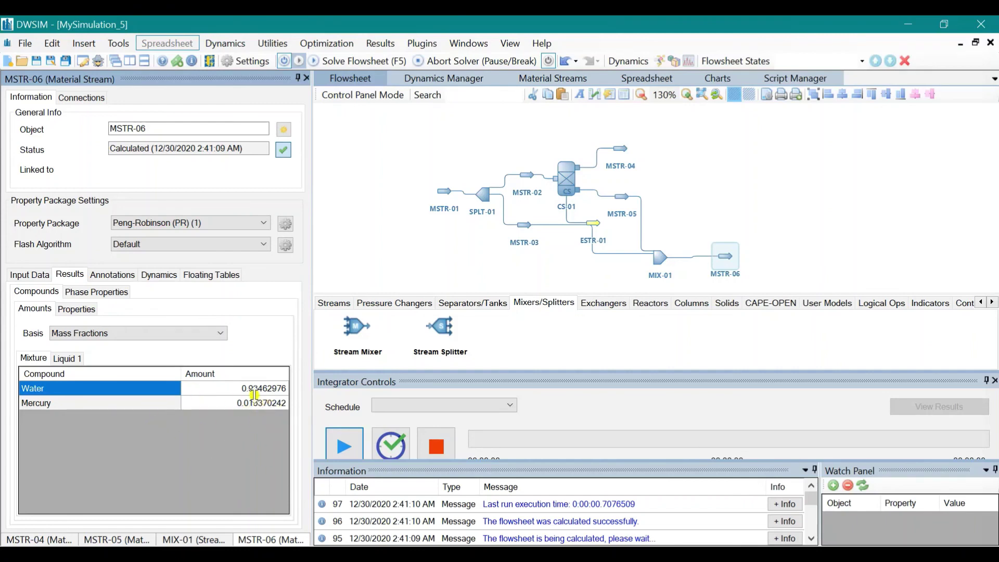
click(41, 274)
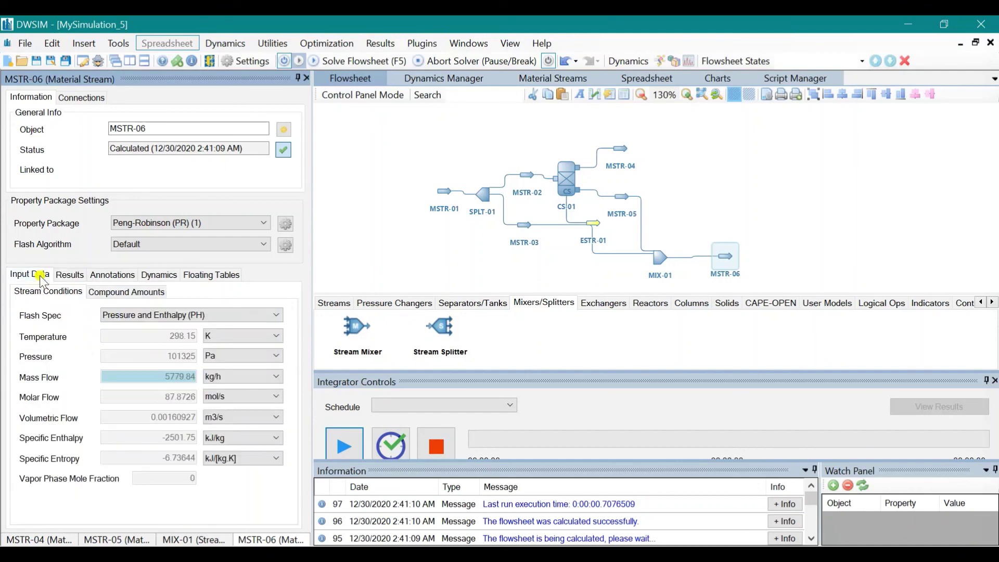
mouse_move(133, 380)
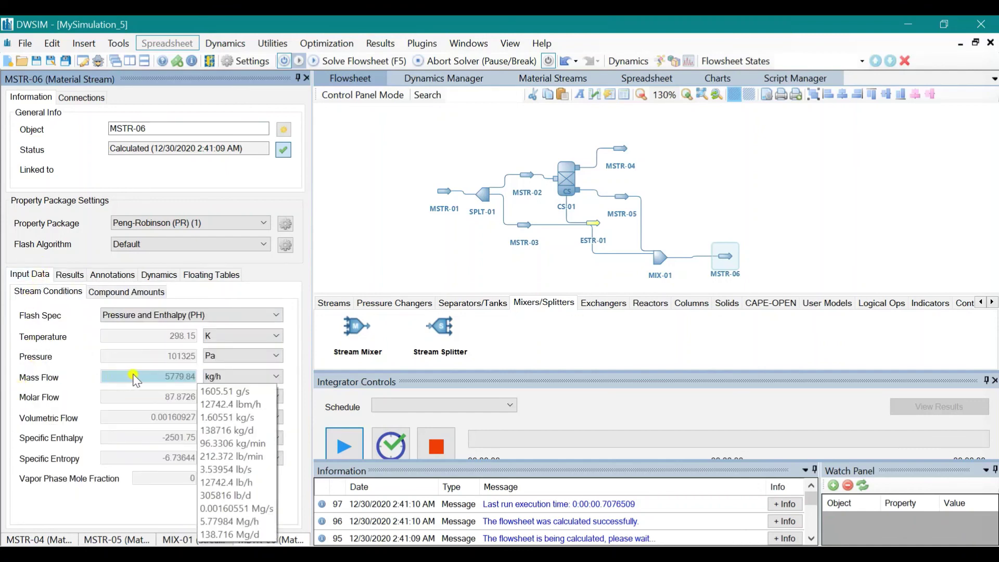